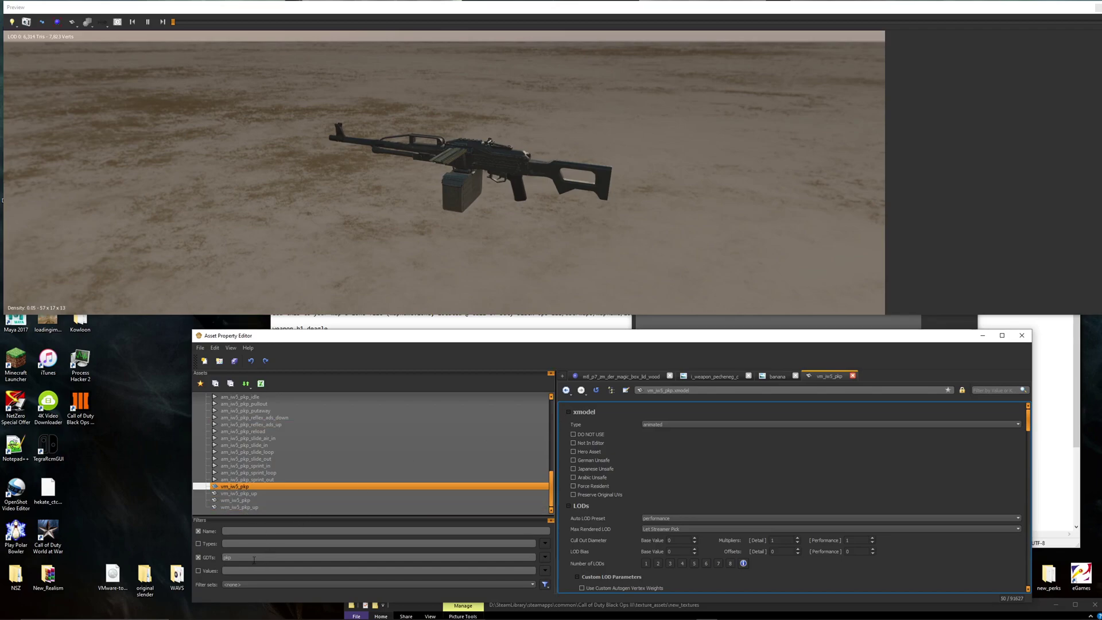
Step: Examine the vm_iw3_pkp weapon model up close from the side in the preview
click(460, 220)
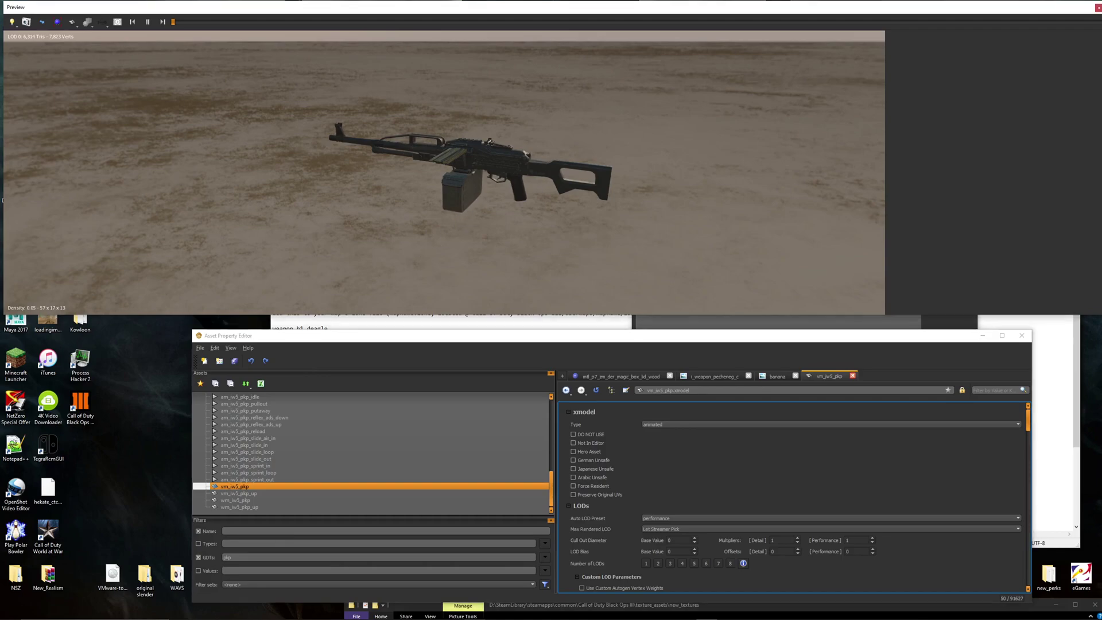
scroll(468, 179, up, 5)
drag(469, 179, 399, 157)
drag(586, 230, 468, 200)
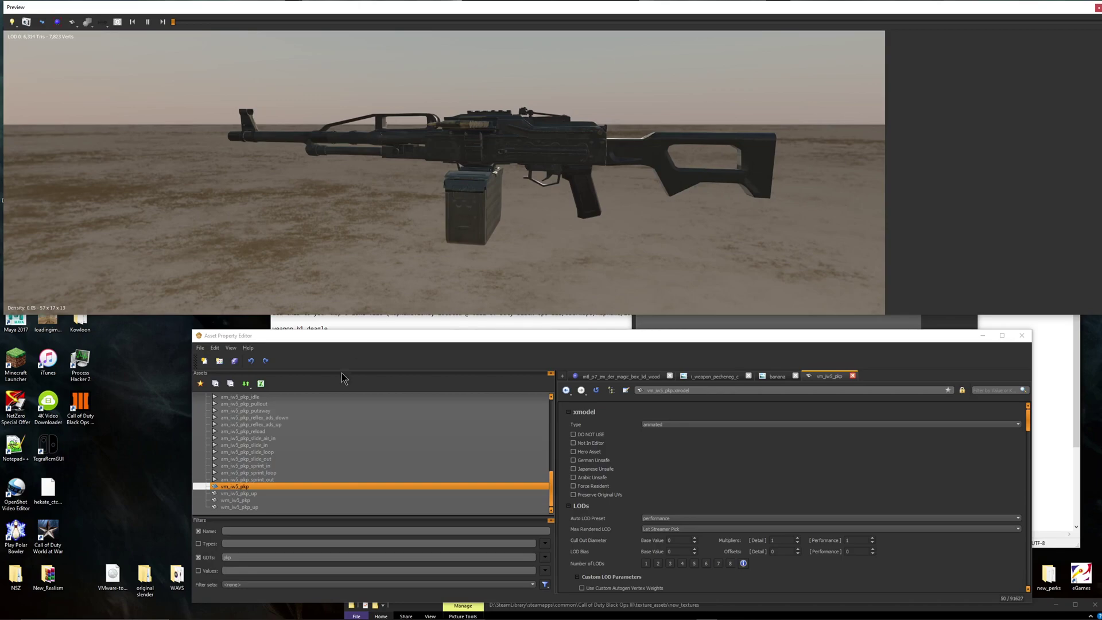
Step: Filter the assets by the GDT name "new_" and view the i_yoteslaya1_c image in a resized preview
double_click(227, 558)
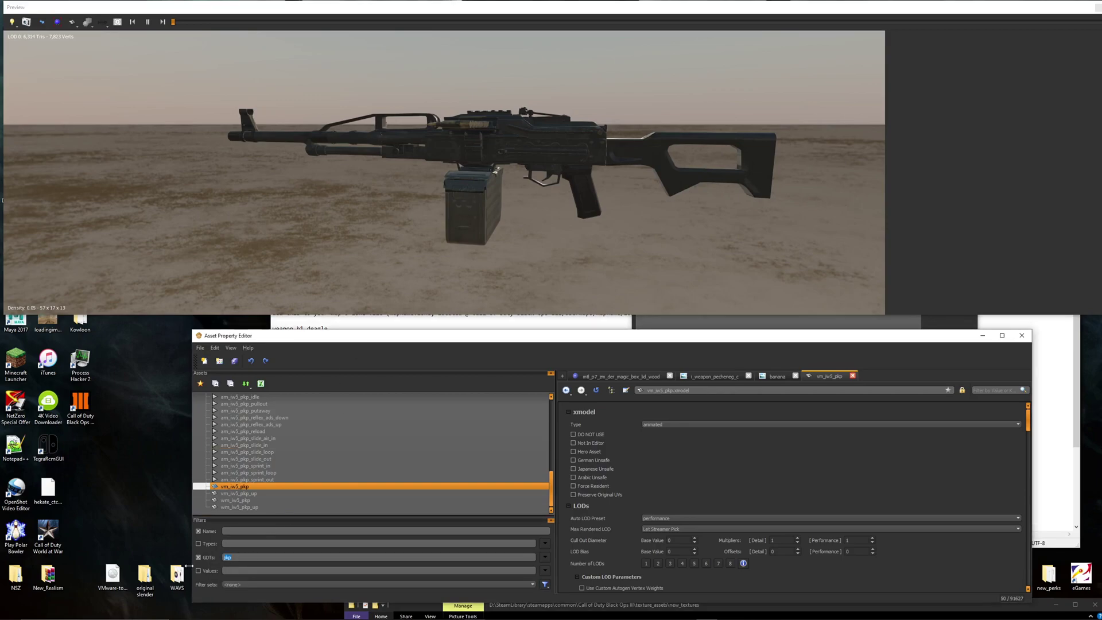
text(new)
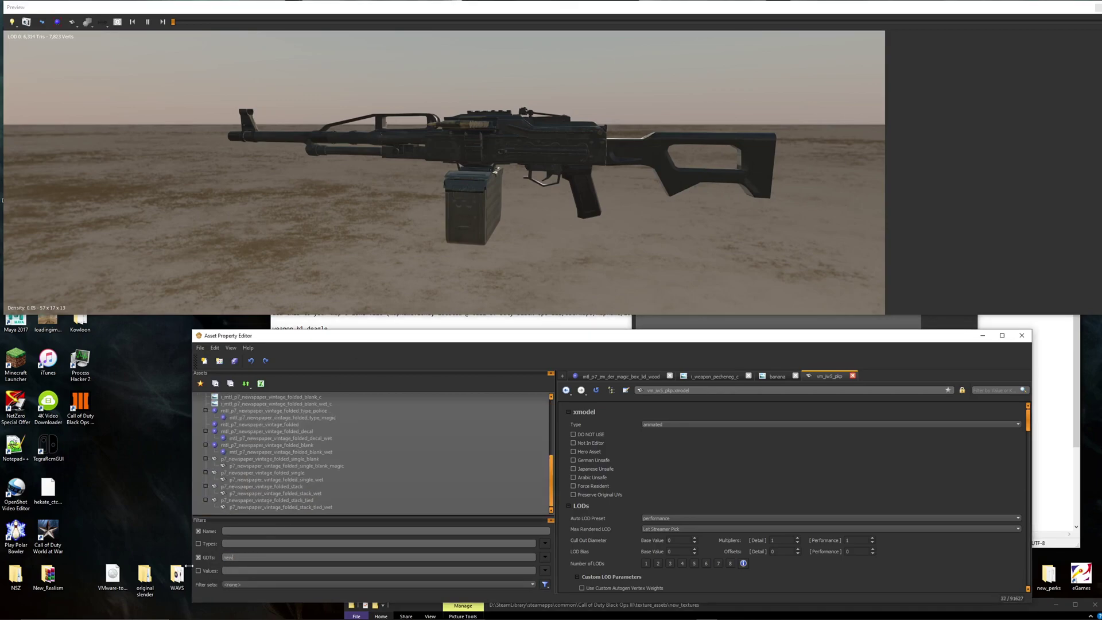
text(_)
click(257, 405)
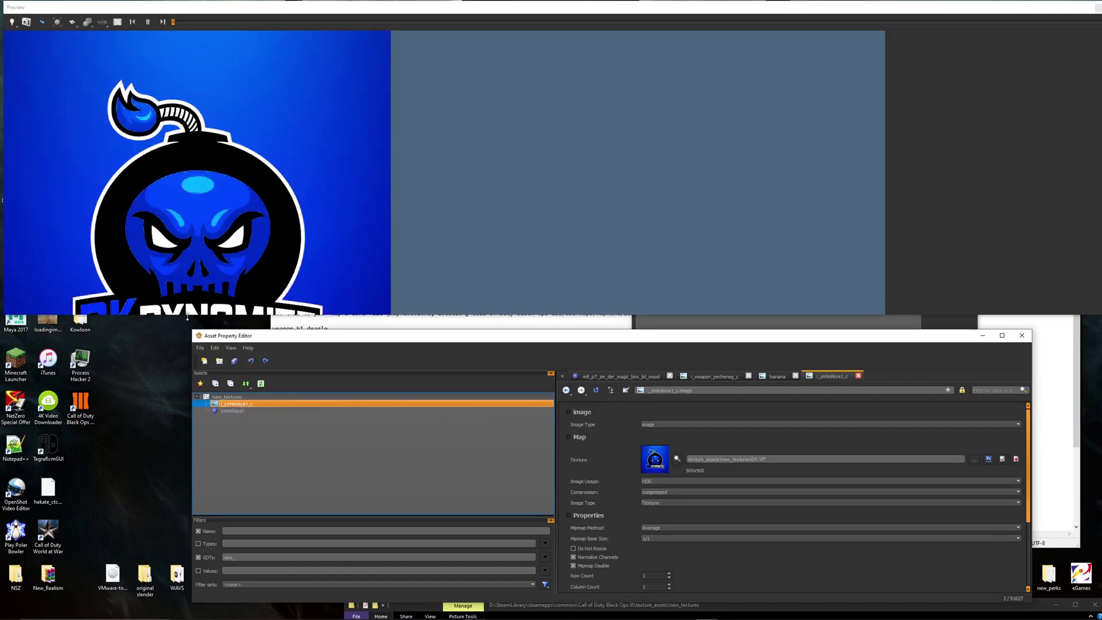
drag(188, 315, 188, 348)
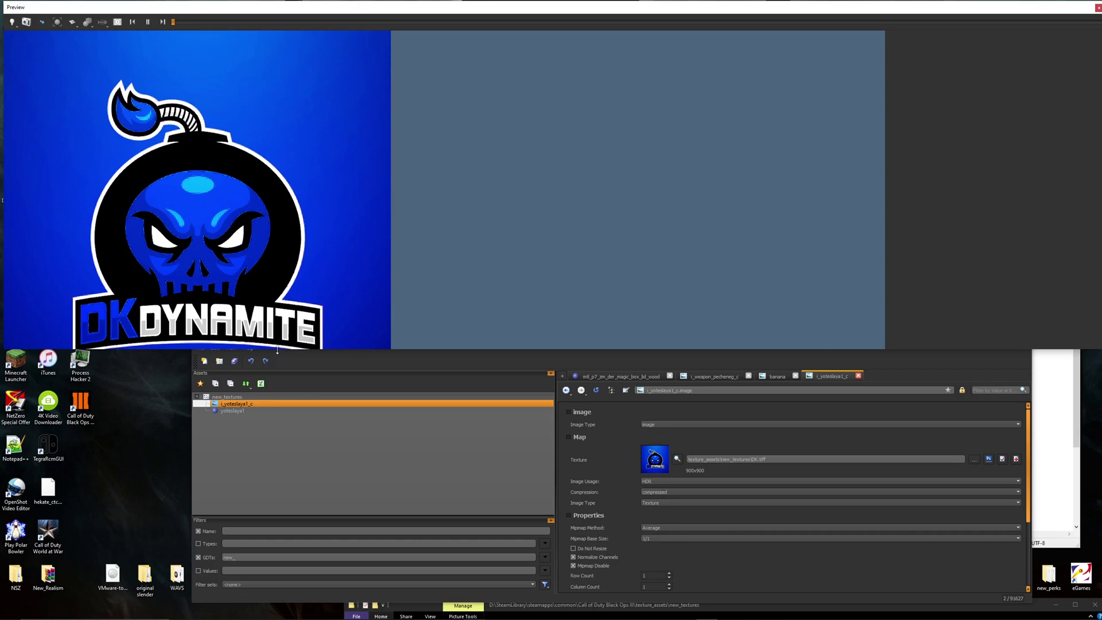
drag(277, 350, 270, 302)
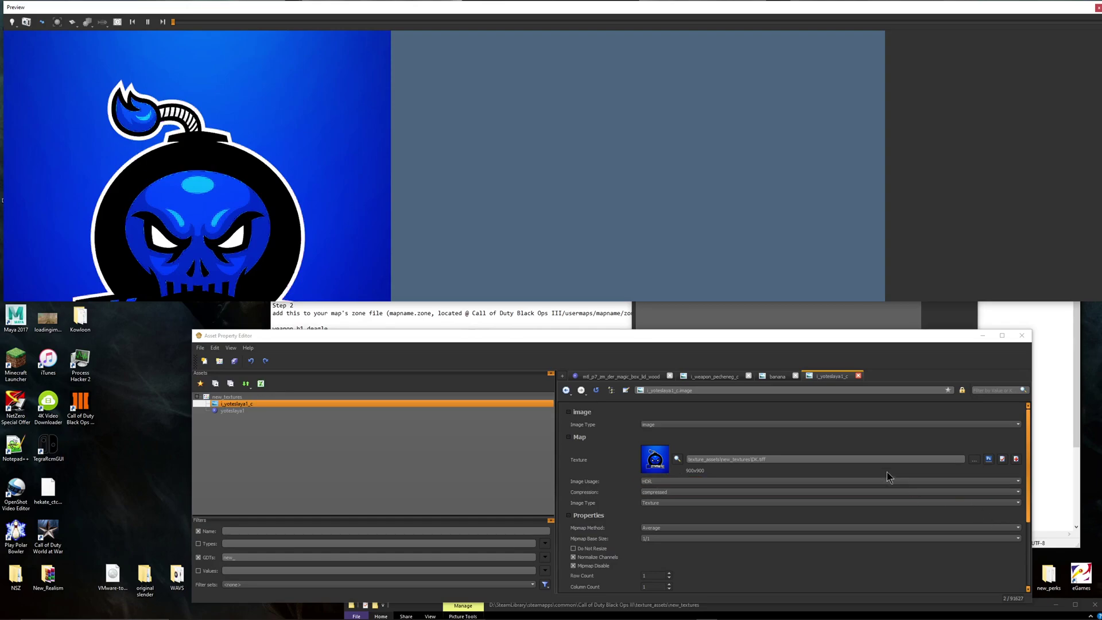
Step: Open the yoteslaya1 material and copy the image name from its Color Map
key(Down)
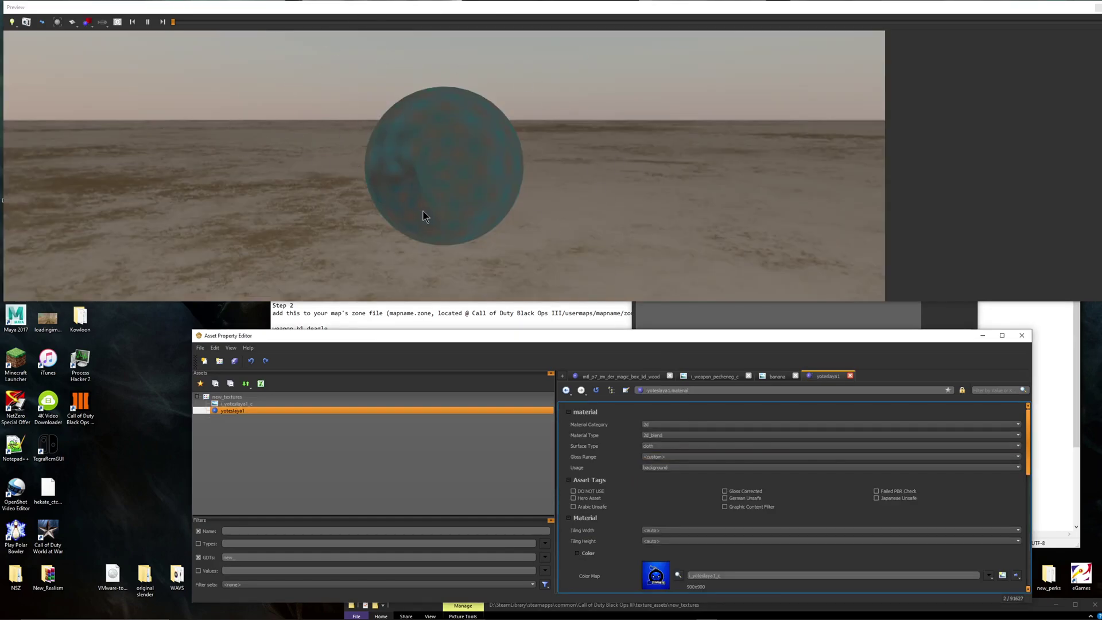
drag(423, 210, 436, 187)
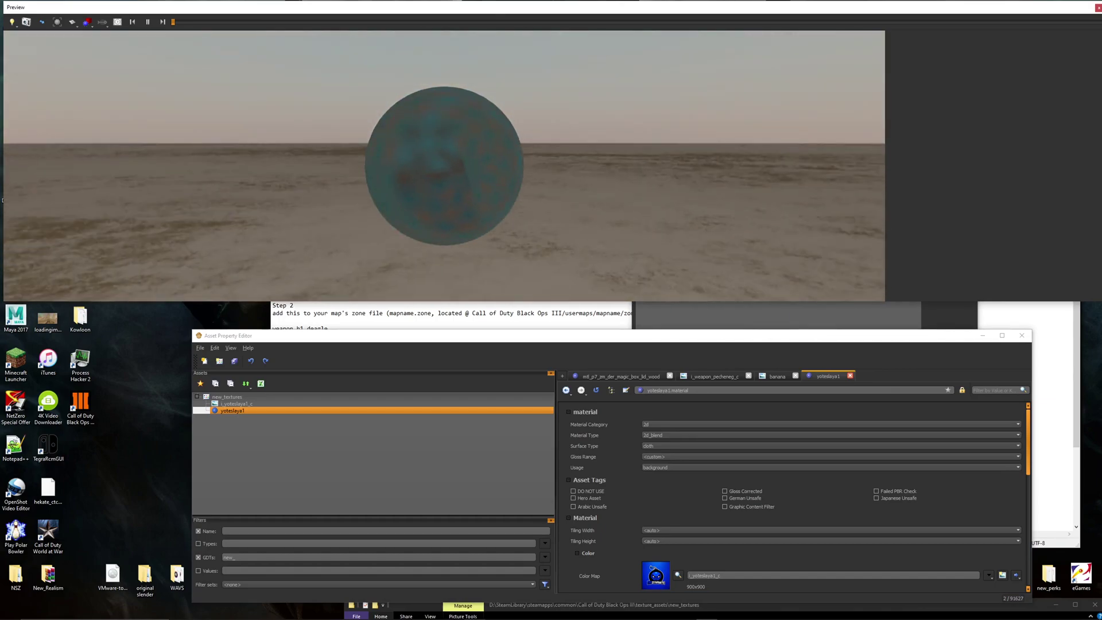
click(270, 405)
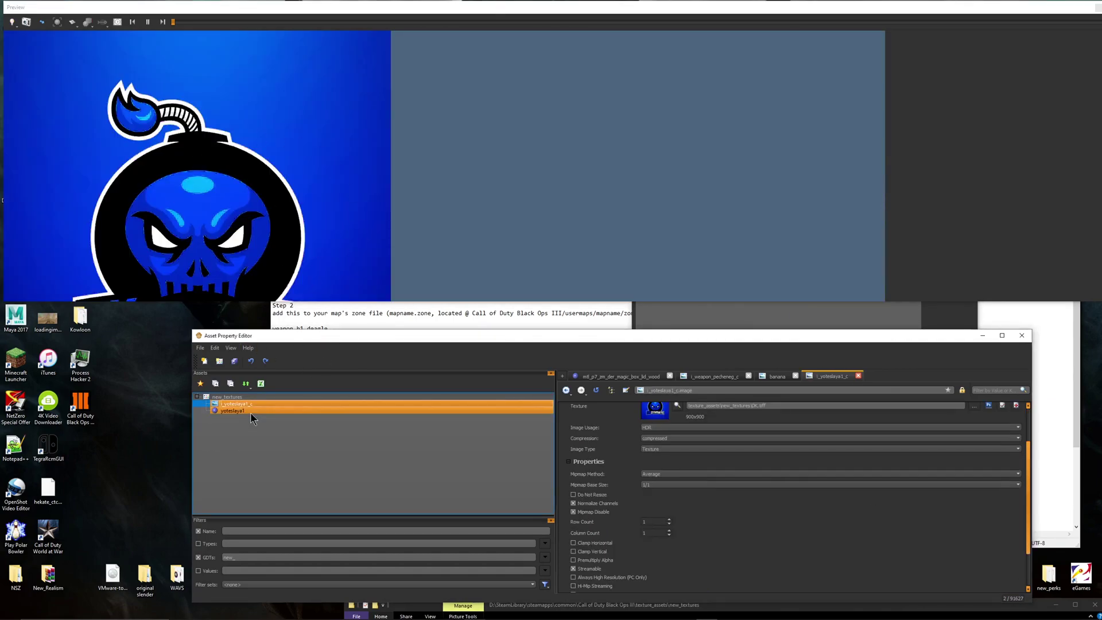
click(252, 418)
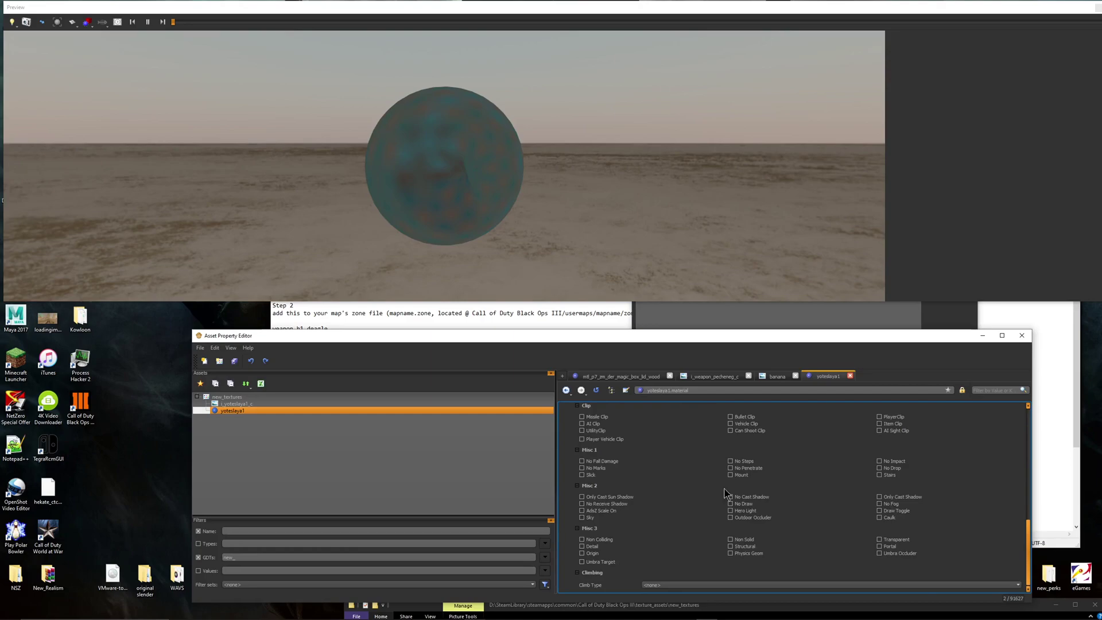
scroll(726, 477, up, 2)
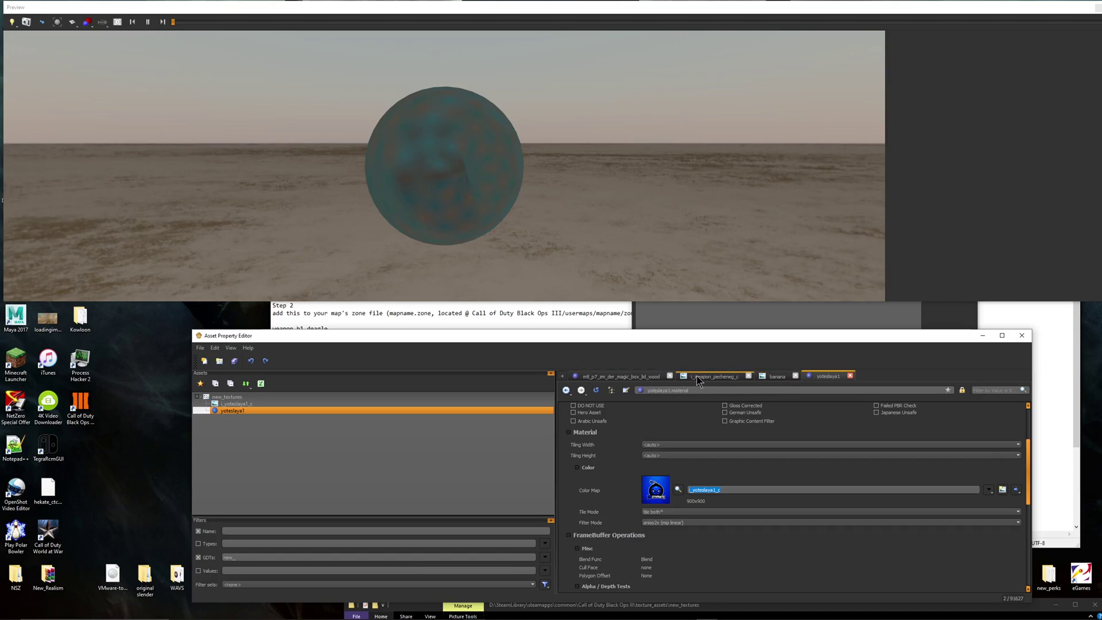
Step: Filter the assets by the GDT name "pkp" and open the mtl_weapon_pecheneg material
click(699, 377)
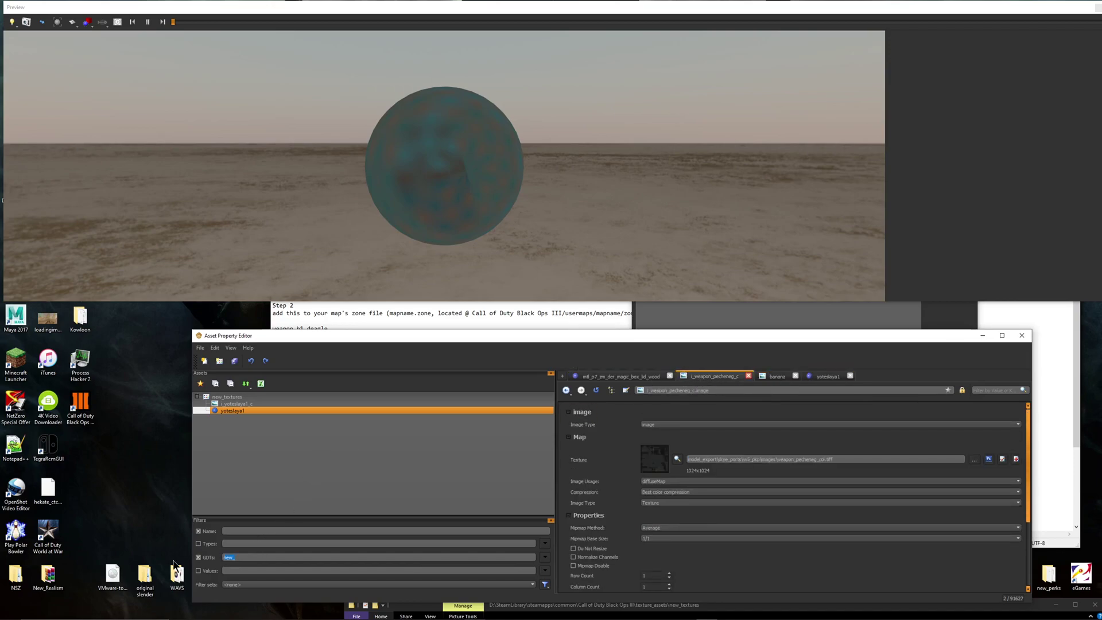
text(pkp)
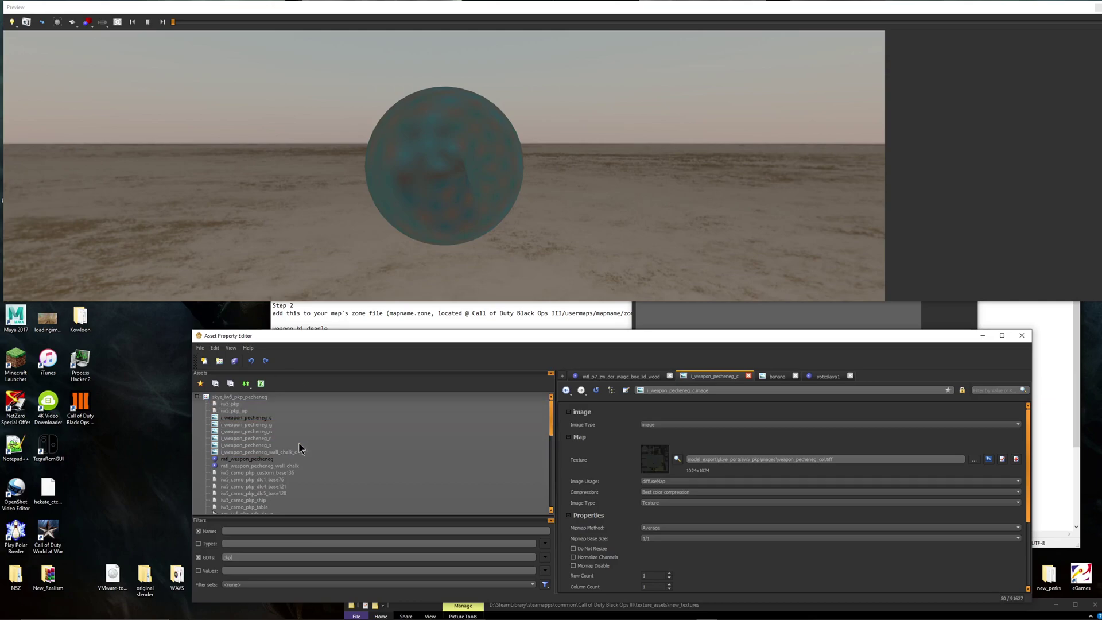
click(295, 459)
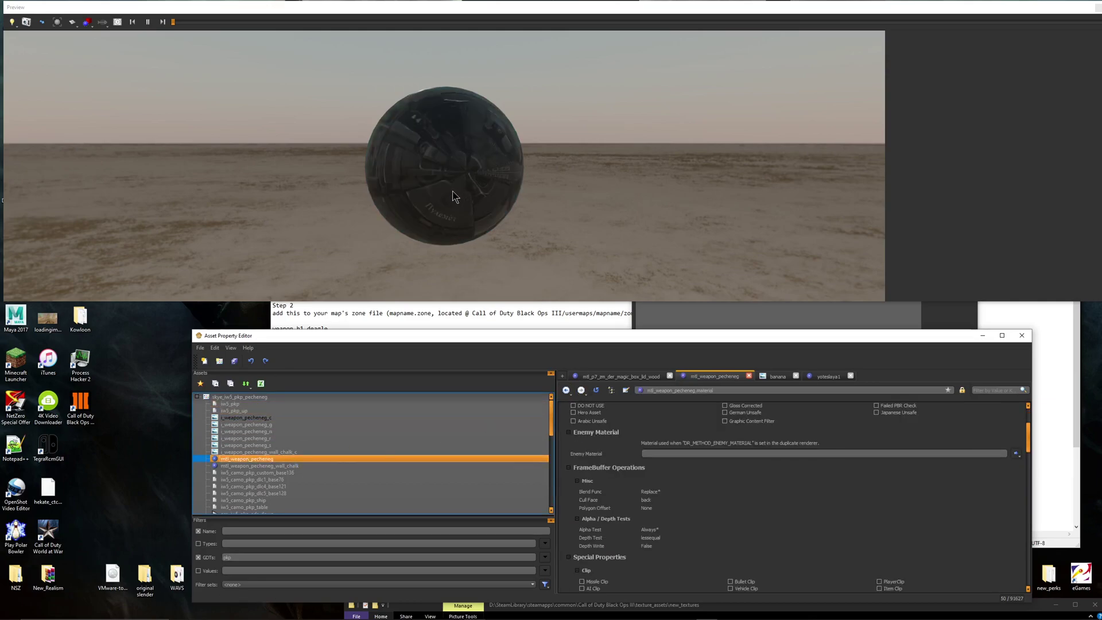
drag(453, 192, 513, 198)
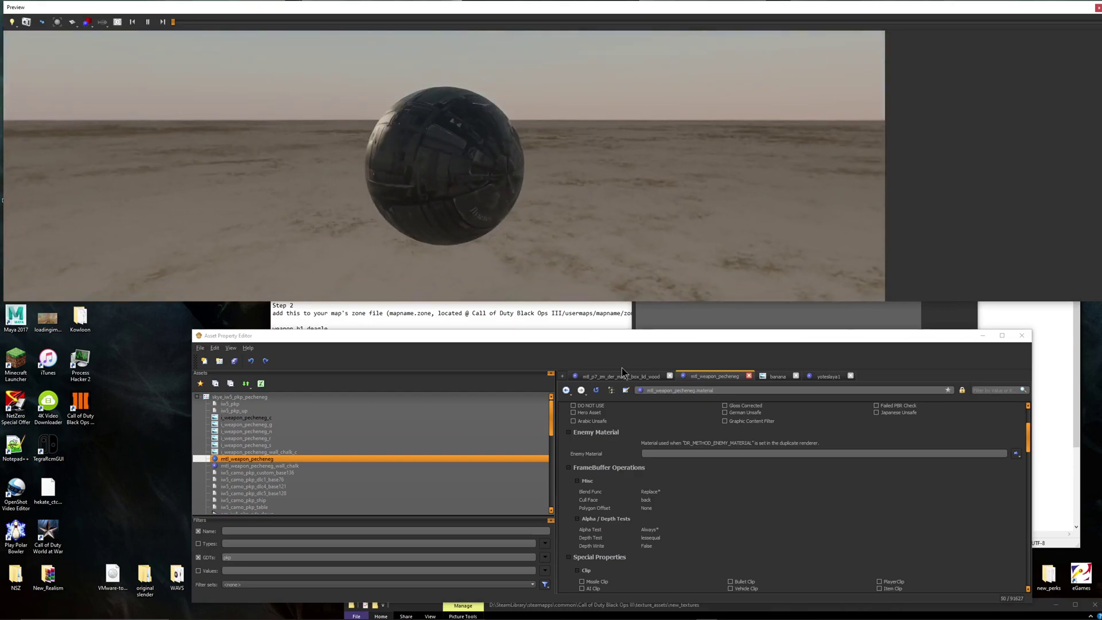
scroll(683, 467, up, 3)
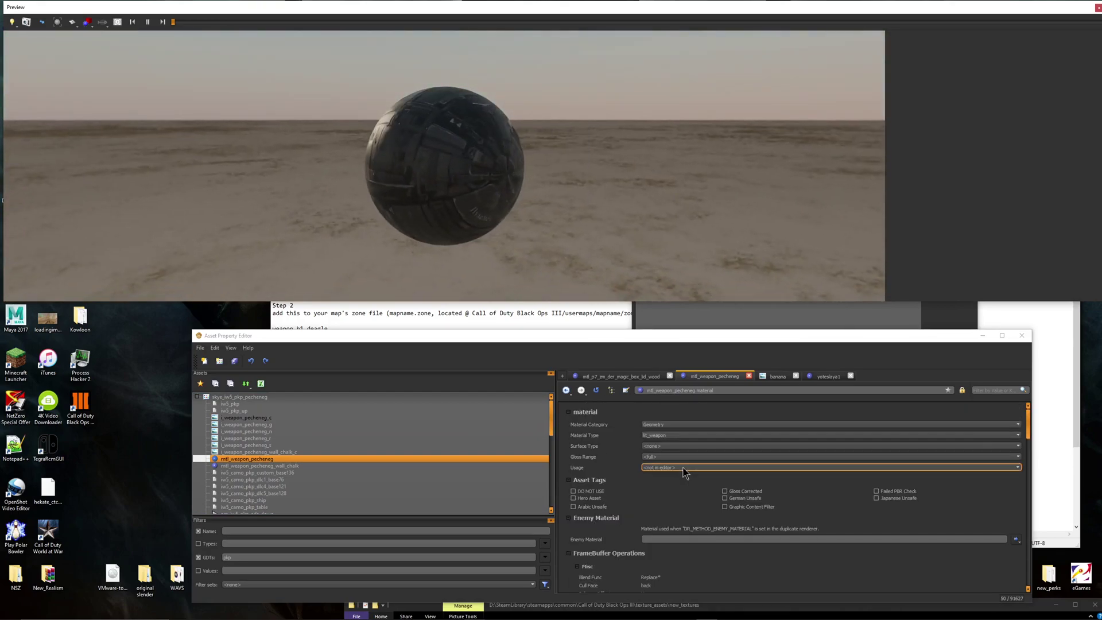
Step: Set the mtl_weapon_pecheneg material's Material Type to lit_emissive_scroll_transparent and its Surface Type to ice
click(680, 435)
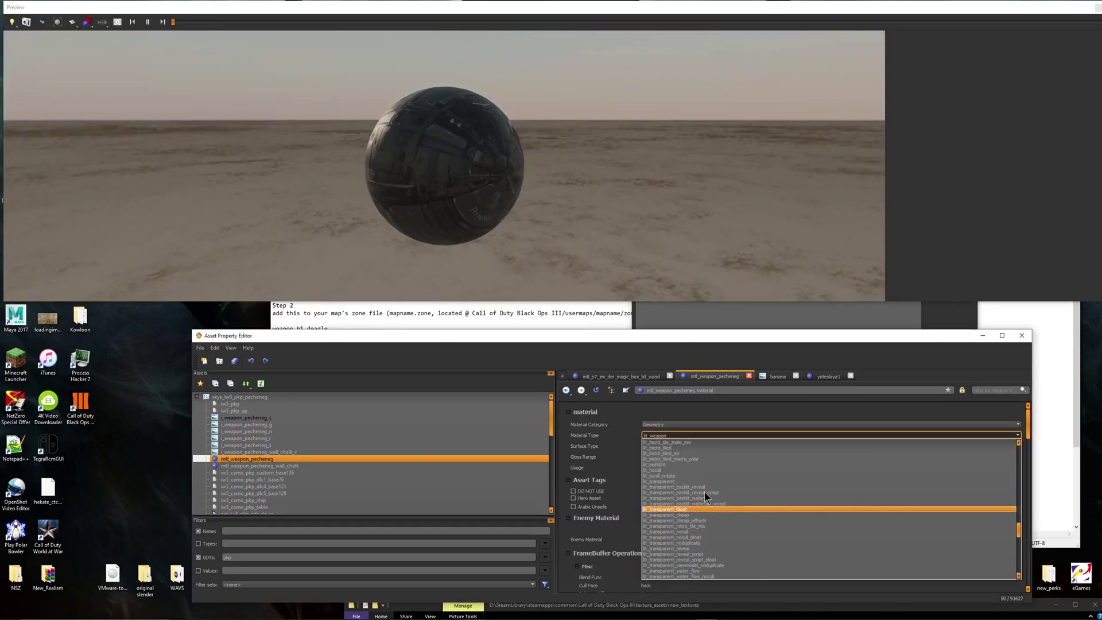
scroll(706, 488, up, 3)
scroll(708, 488, up, 5)
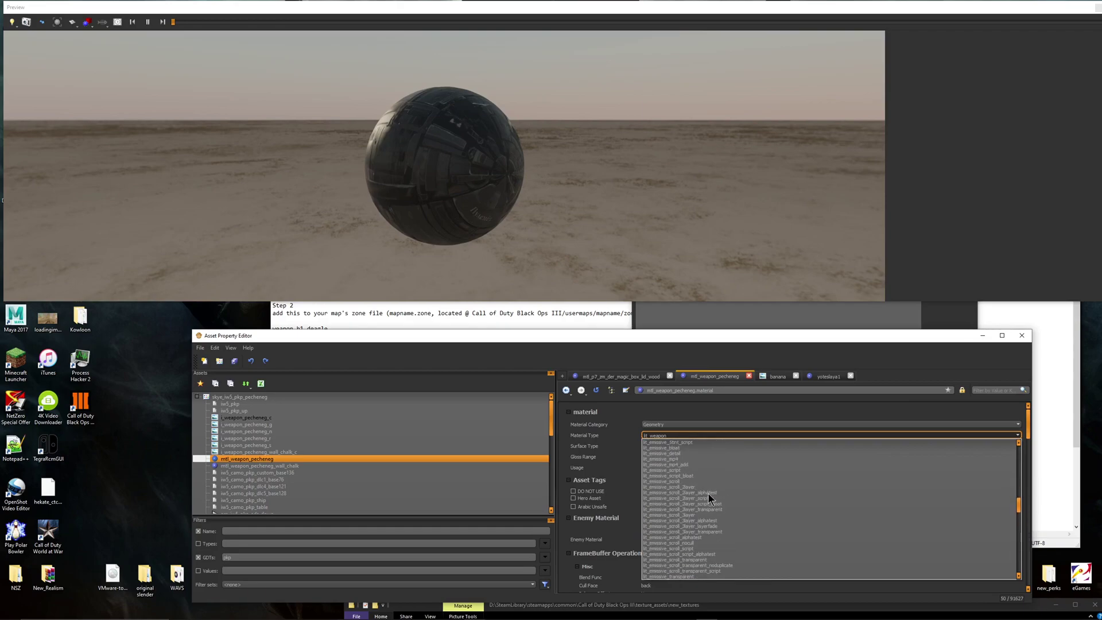
click(714, 561)
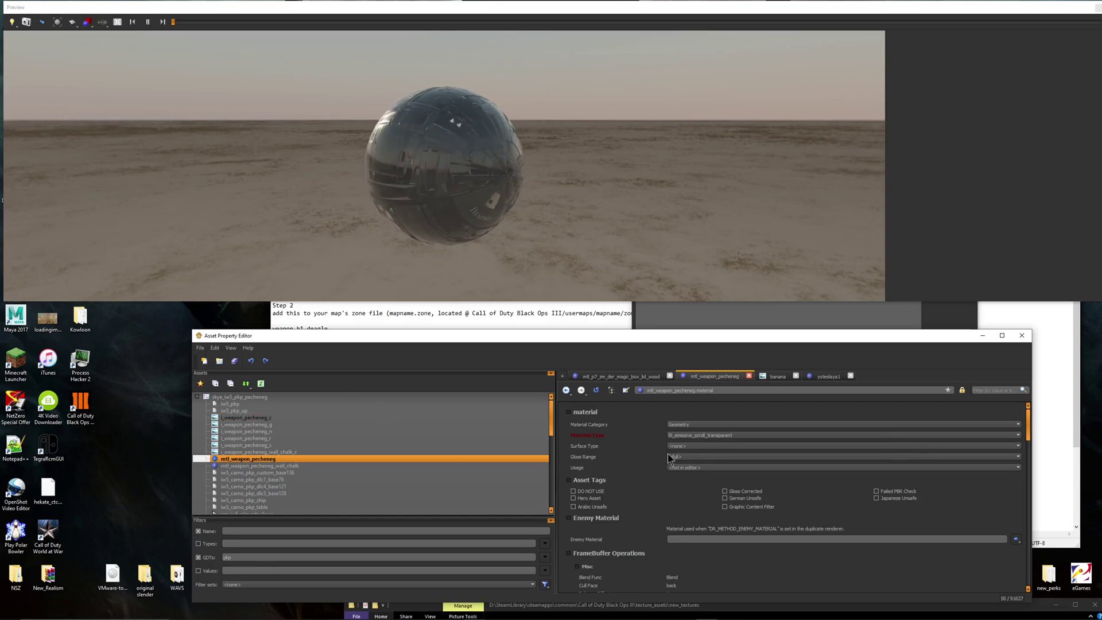
click(706, 446)
click(692, 536)
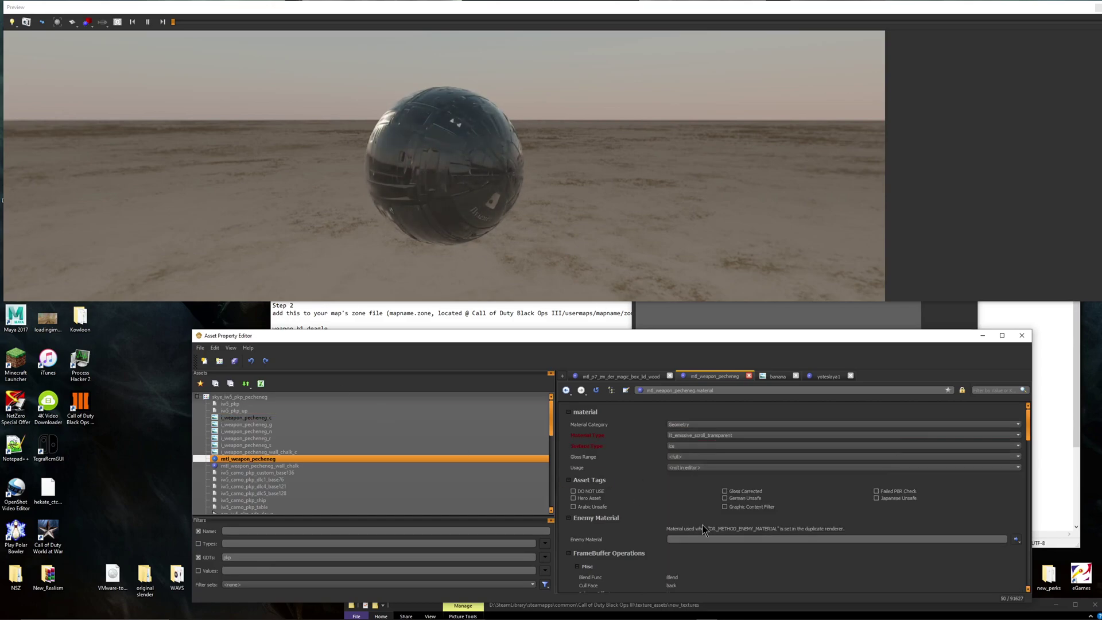
Step: Assign the i_yoteslaya1_c image as the weapon material's Emissive Map and check the preview sphere
scroll(709, 493, down, 3)
scroll(712, 525, down, 10)
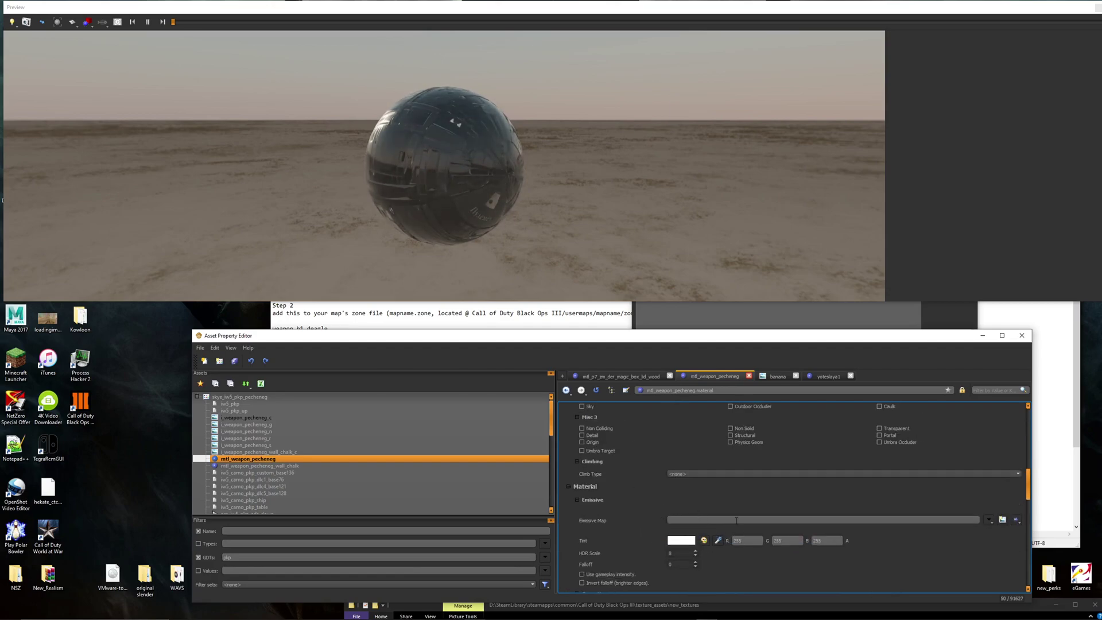
click(741, 520)
text(i_yoteslaya1_c)
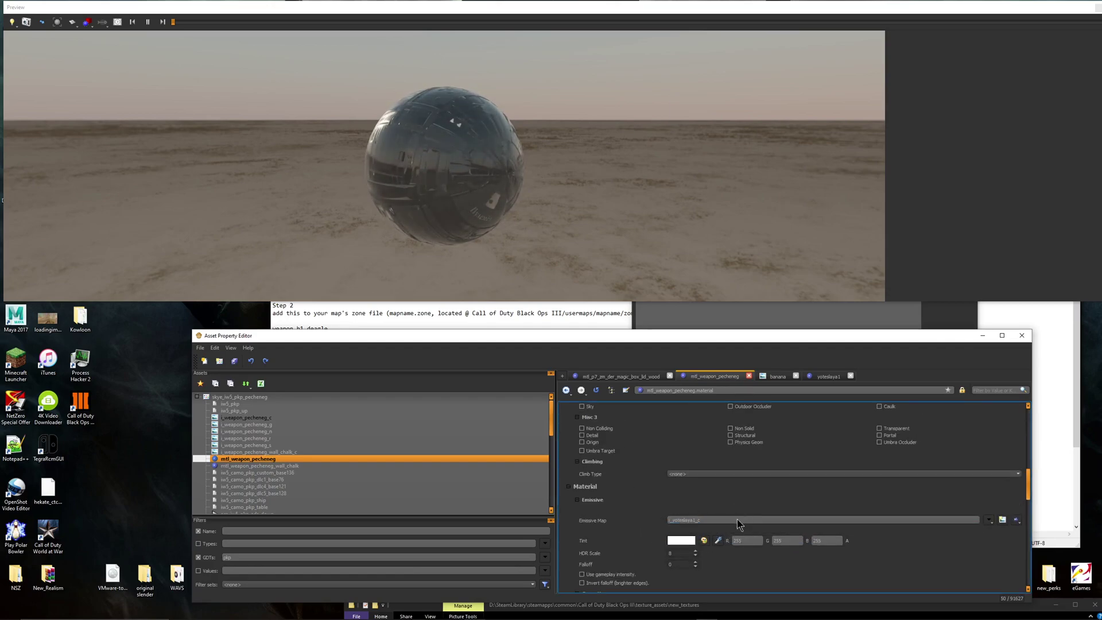
click(741, 527)
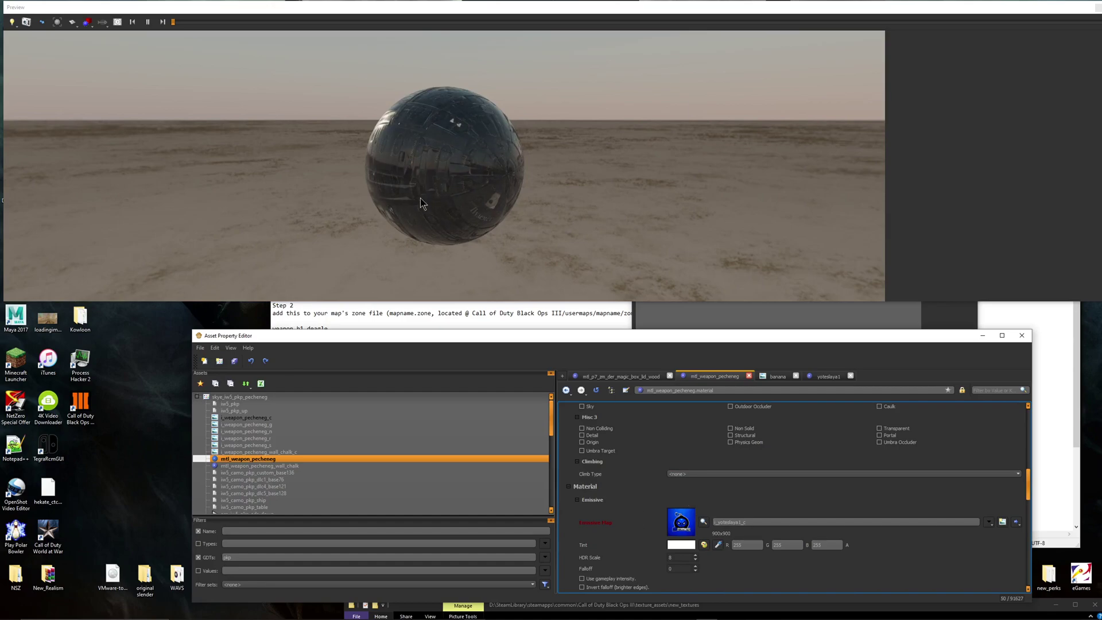
drag(451, 190, 670, 534)
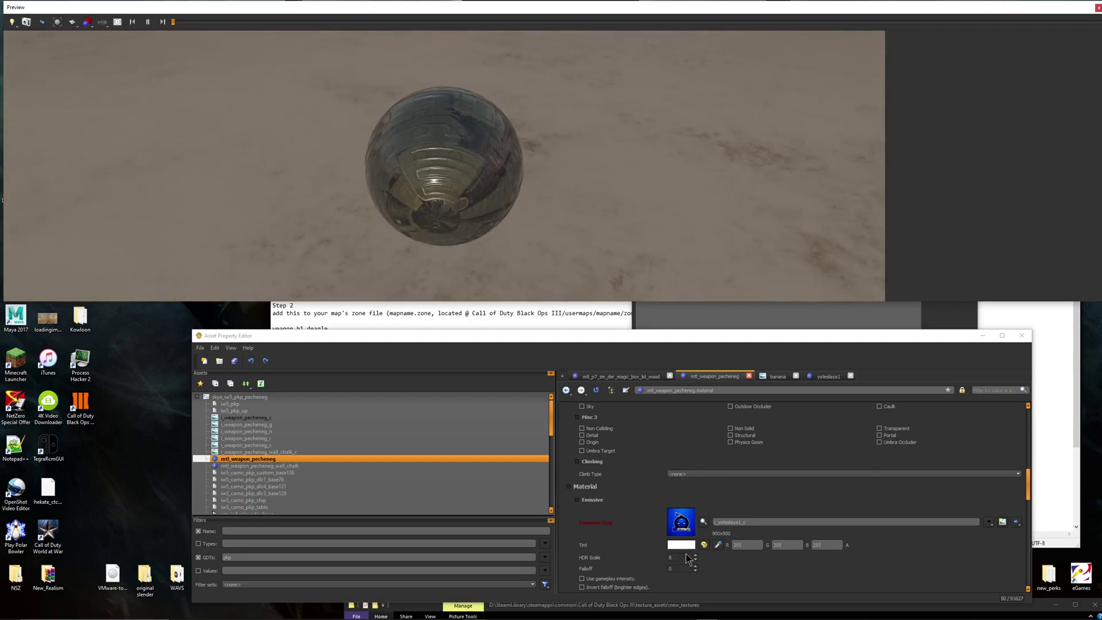
Step: Enable Use gameplay intensity for the emissive map and inspect the glowing preview sphere
scroll(608, 581, down, 1)
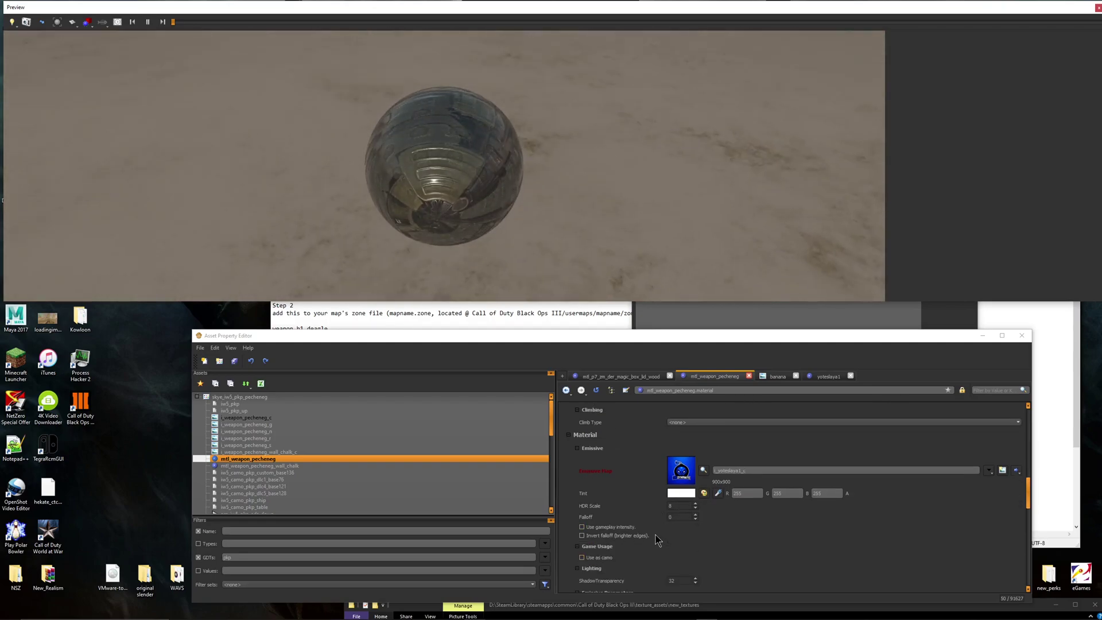
click(615, 526)
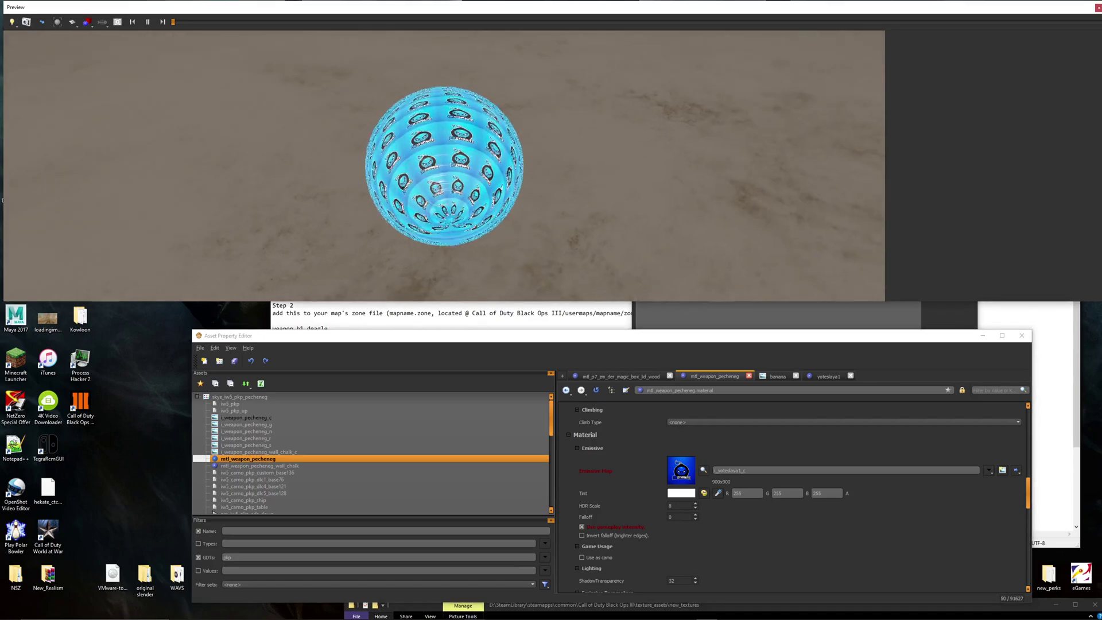
drag(436, 196, 534, 155)
scroll(489, 167, up, 1)
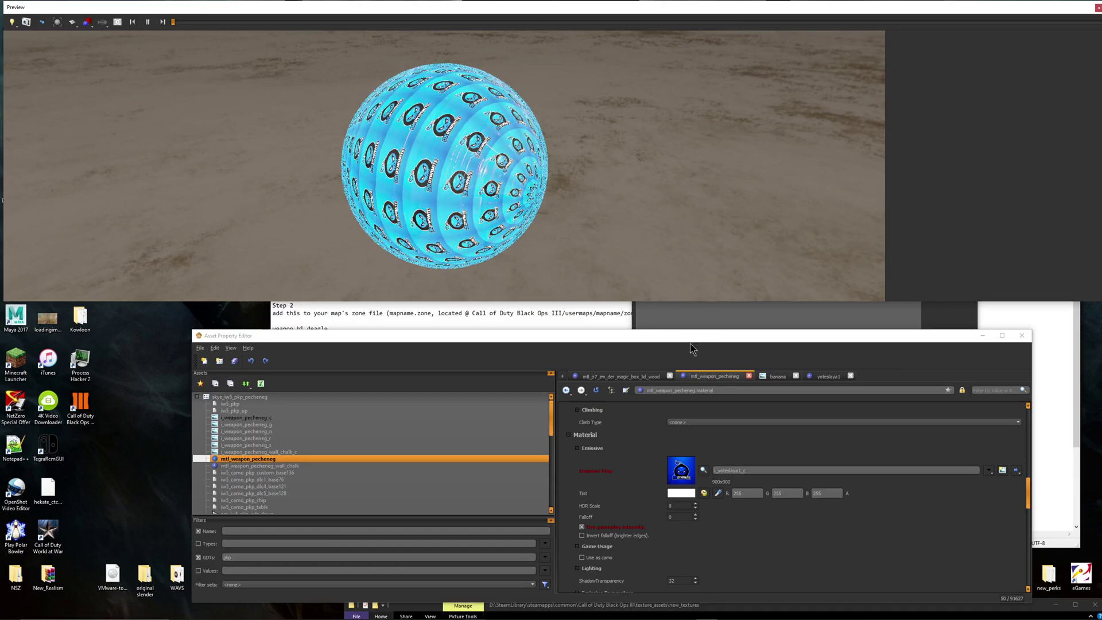
Step: Set the emissive HDR Scale of the weapon material to 4
scroll(680, 537, down, 1)
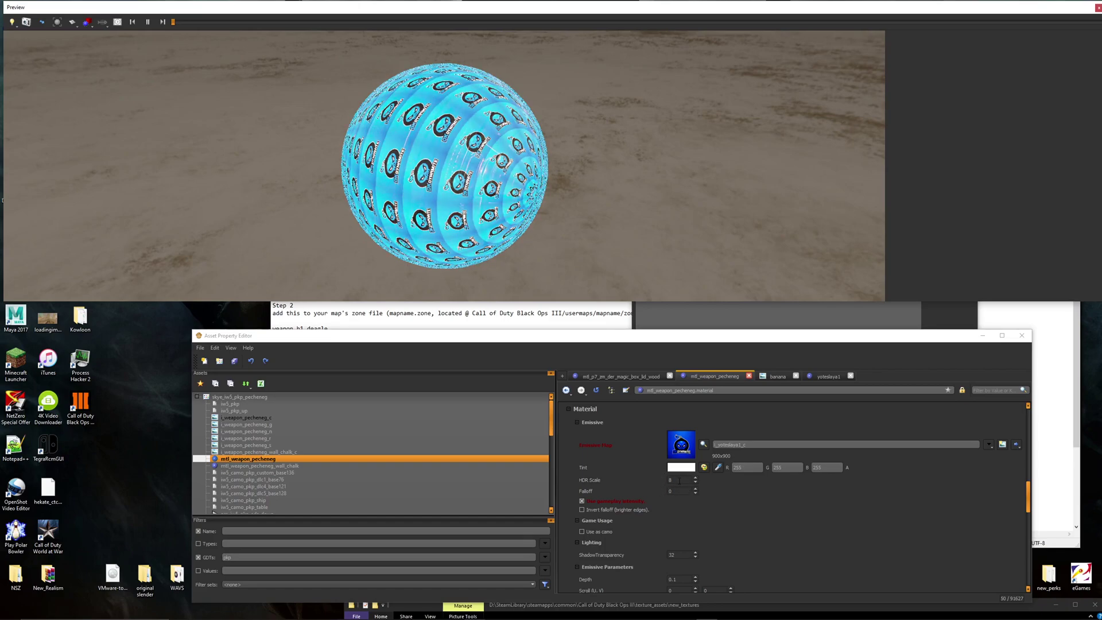
click(604, 500)
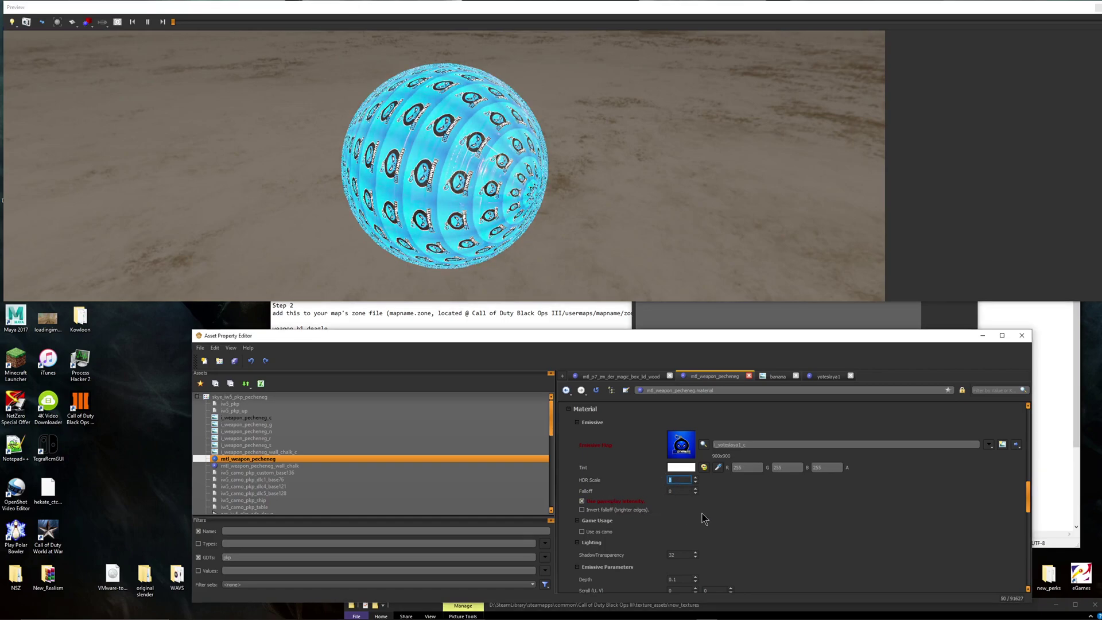
text(4)
key(Return)
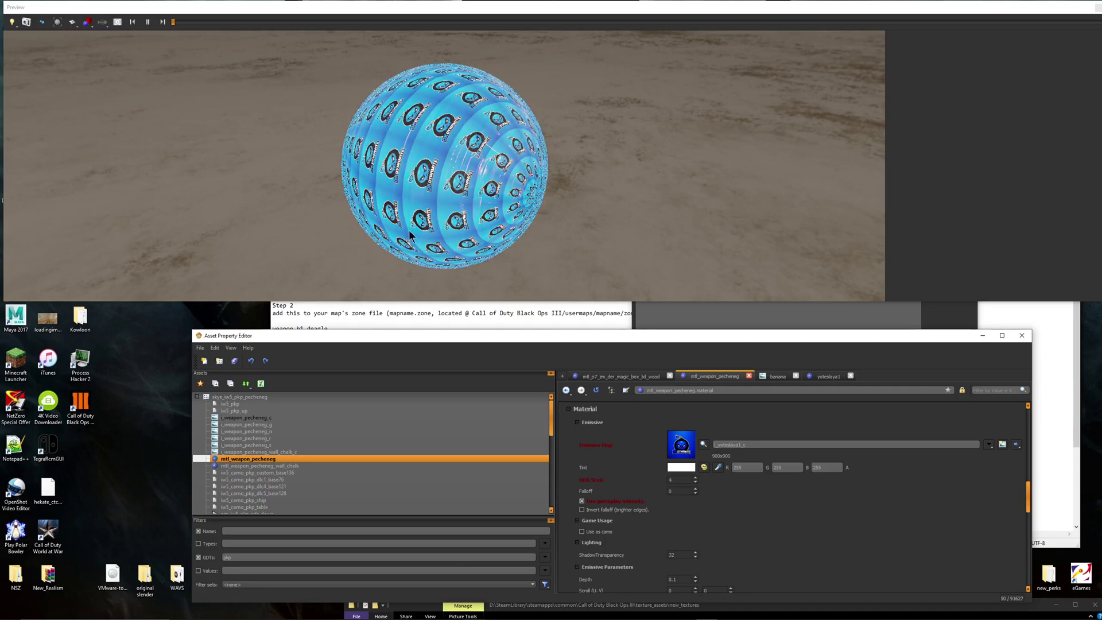
Step: Try out a non-zero emissive Falloff on the weapon material and return it to 0
click(683, 492)
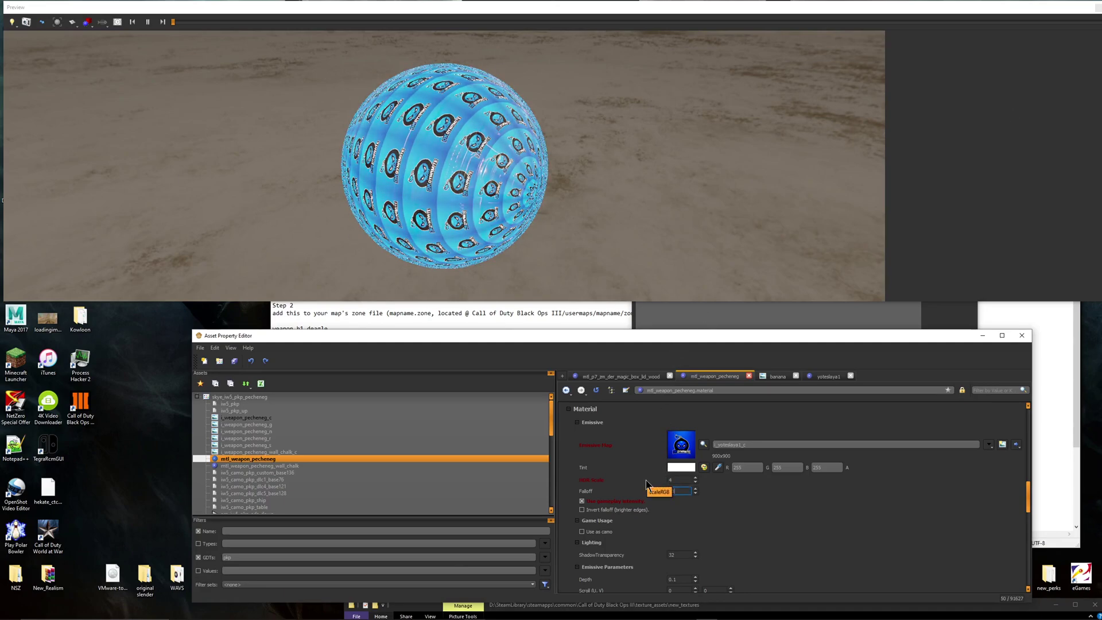
text(10)
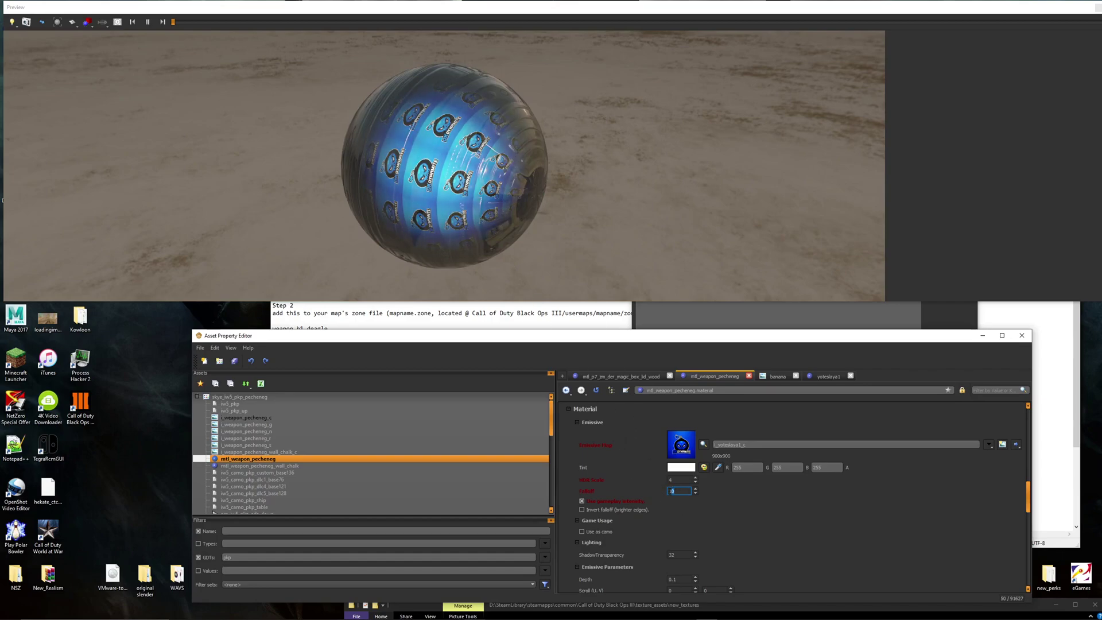
click(725, 520)
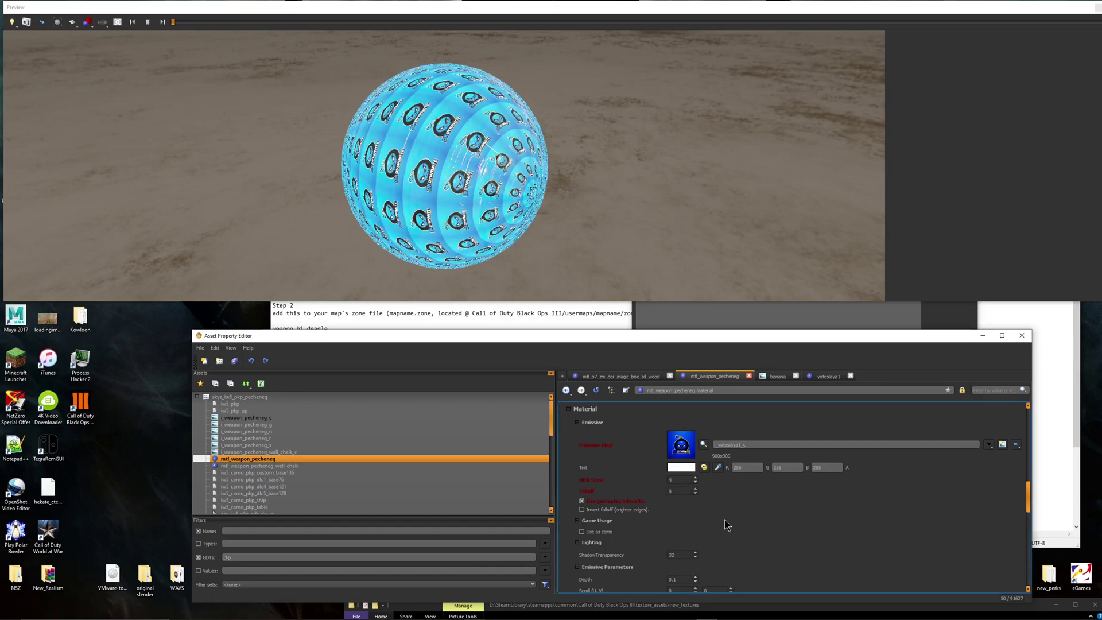
scroll(702, 518, down, 1)
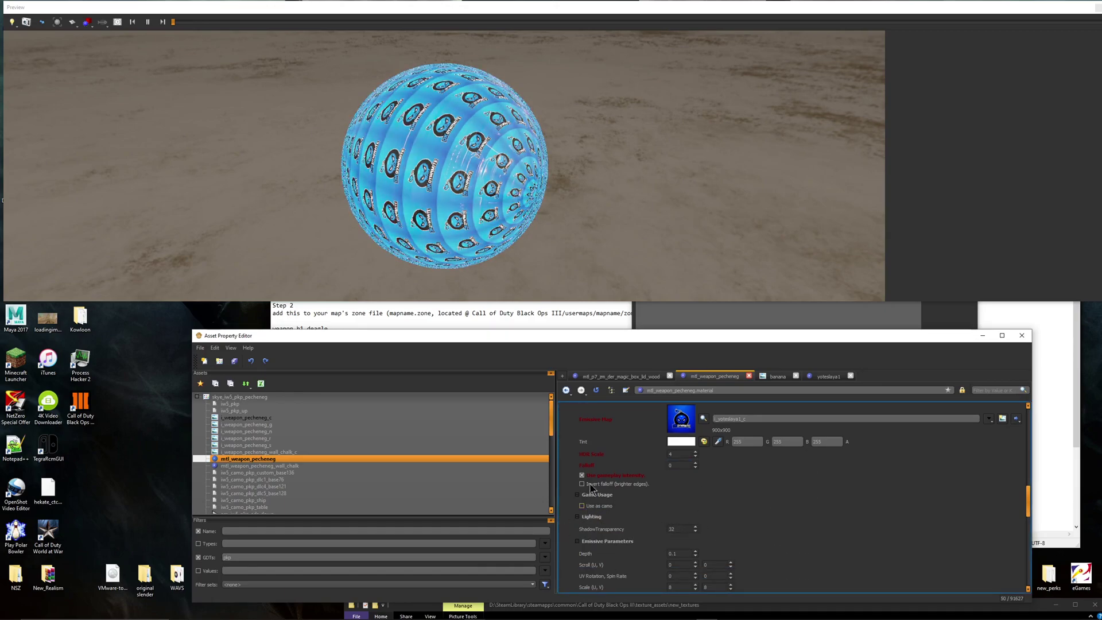
Step: Enable Use as camo in the weapon material's Game Usage settings
click(595, 506)
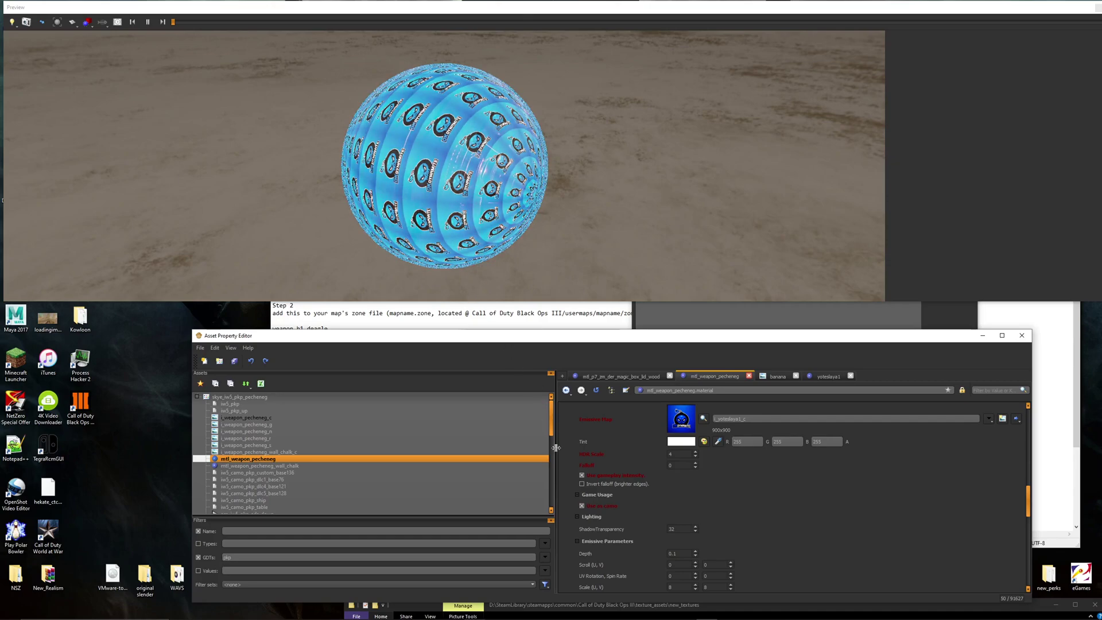
click(594, 507)
click(592, 506)
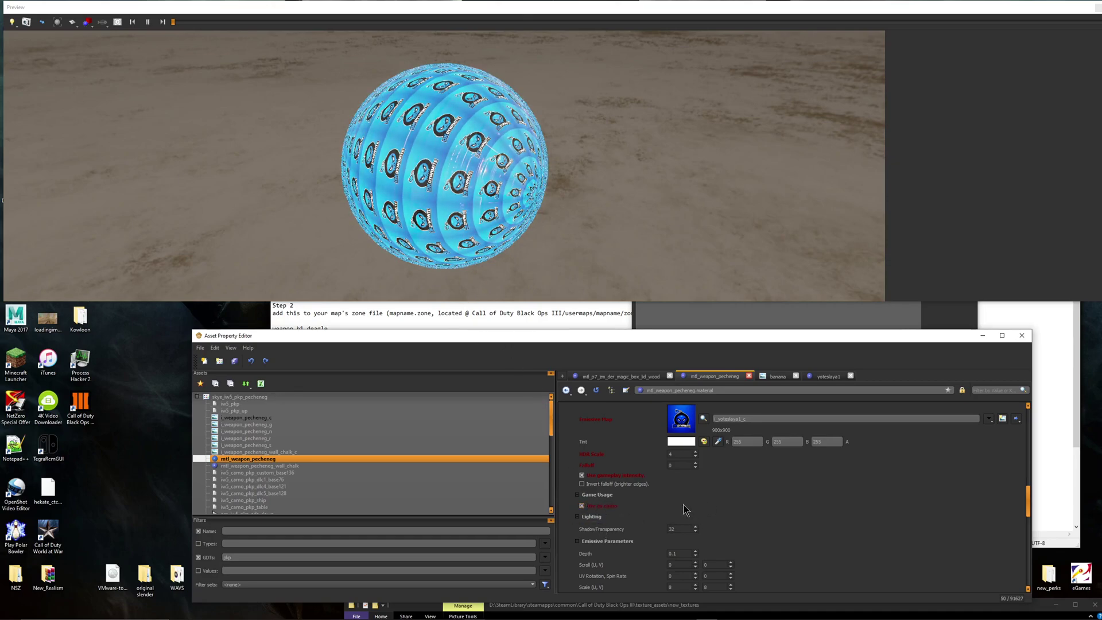
Step: Set the emissive Scroll of the weapon material to 0.1 in both U and V
scroll(633, 538, down, 1)
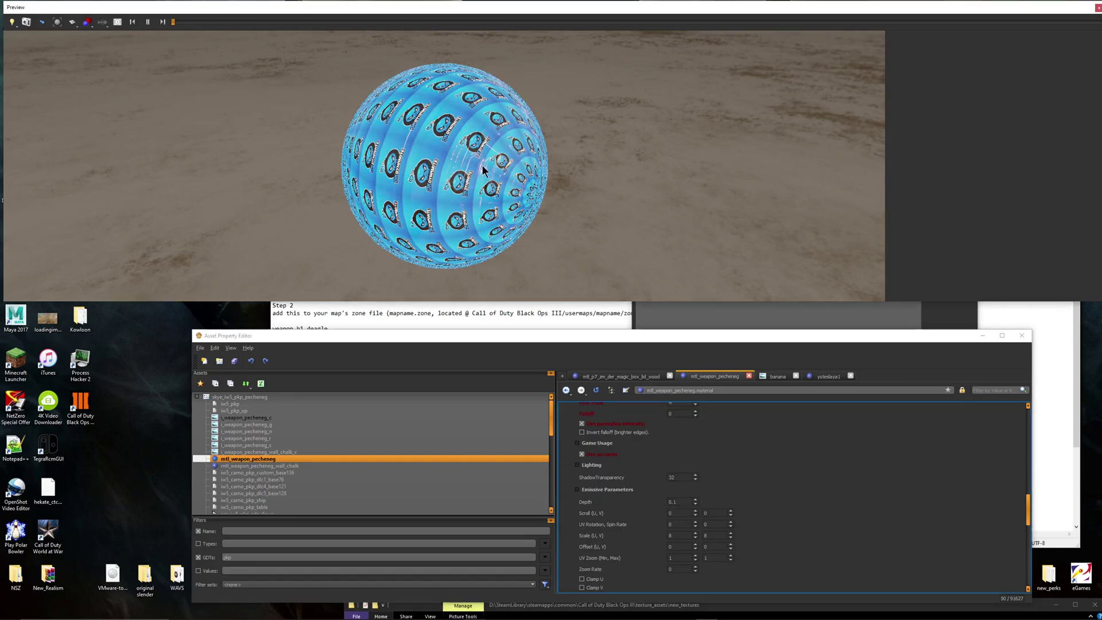
drag(483, 166, 470, 138)
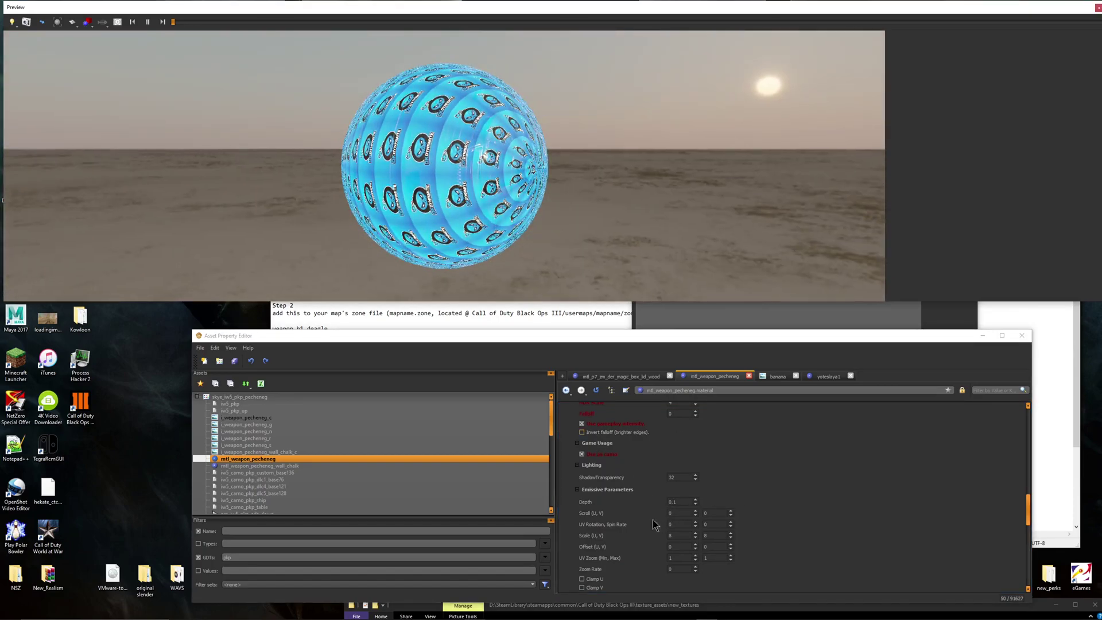
click(688, 513)
text(.1)
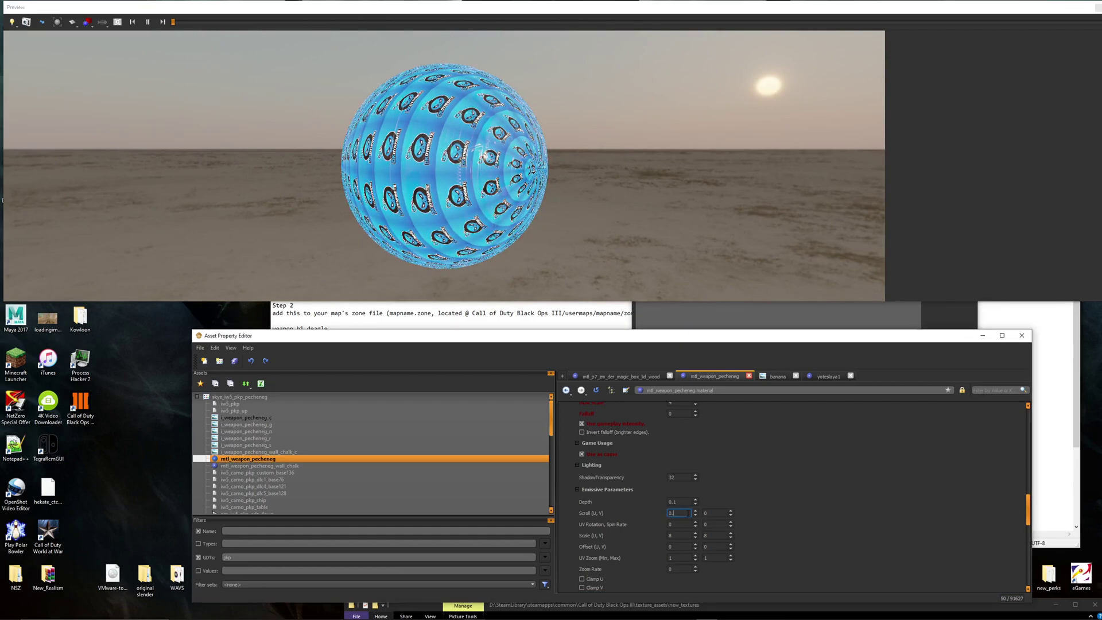
click(770, 506)
click(715, 513)
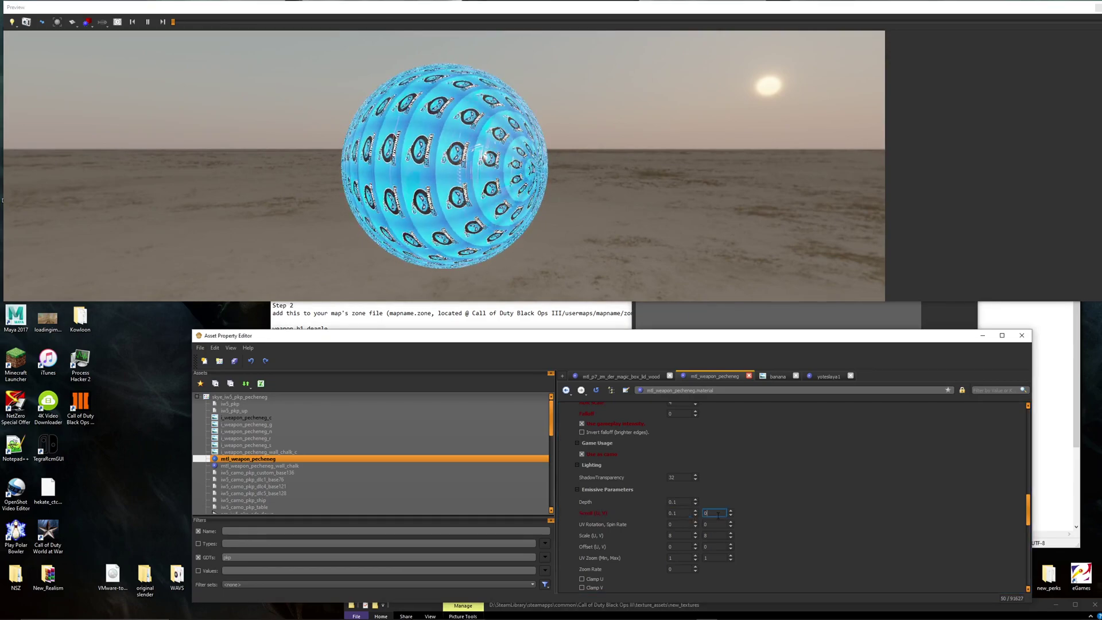
text(.1)
click(748, 520)
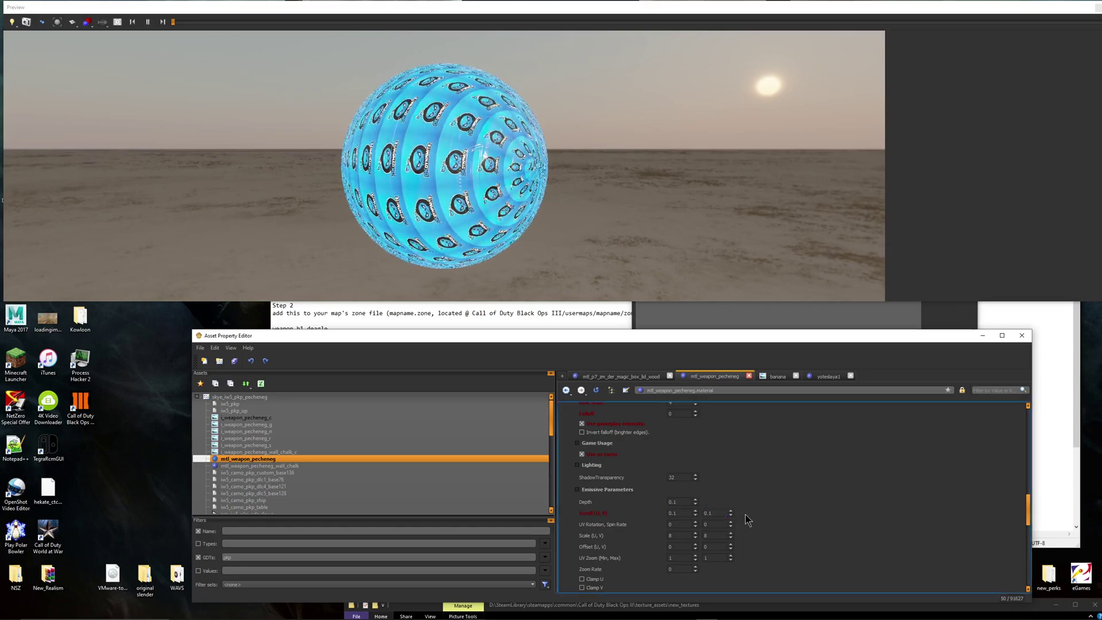
Step: Try an emissive Scroll U of 2 on the weapon material and return it to 0.1
double_click(676, 513)
text(2)
click(821, 531)
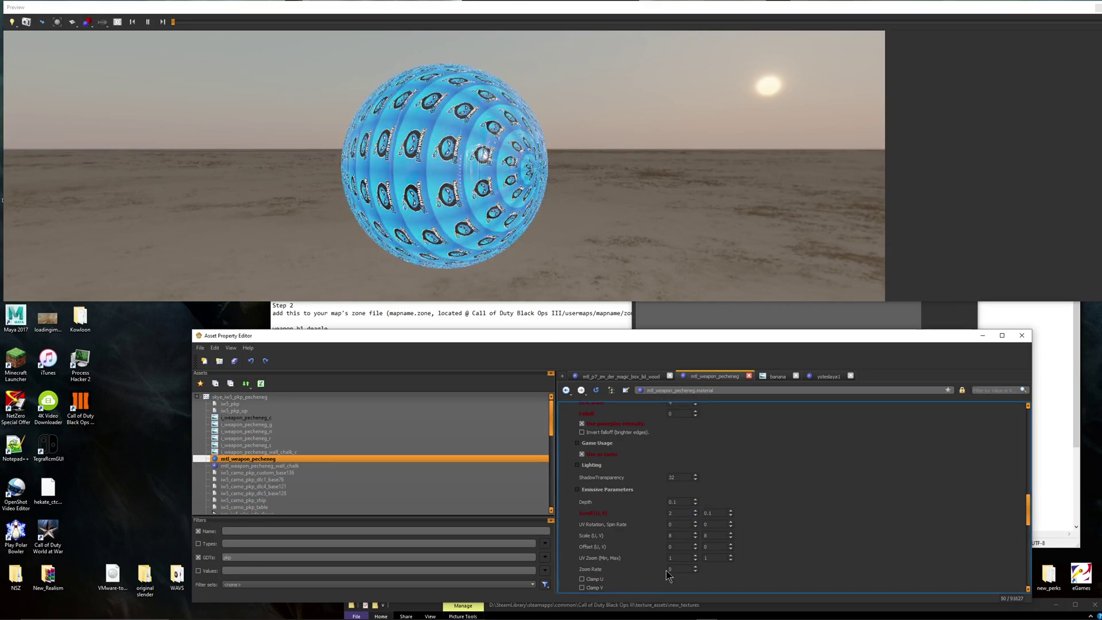
drag(679, 513, 640, 522)
text(0.1)
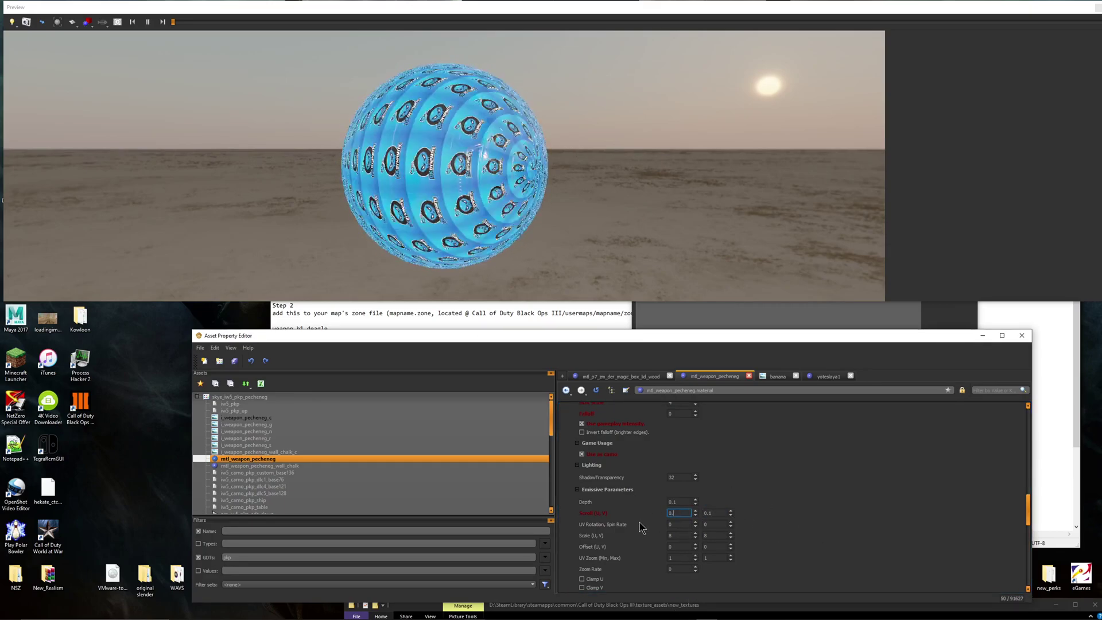
click(763, 558)
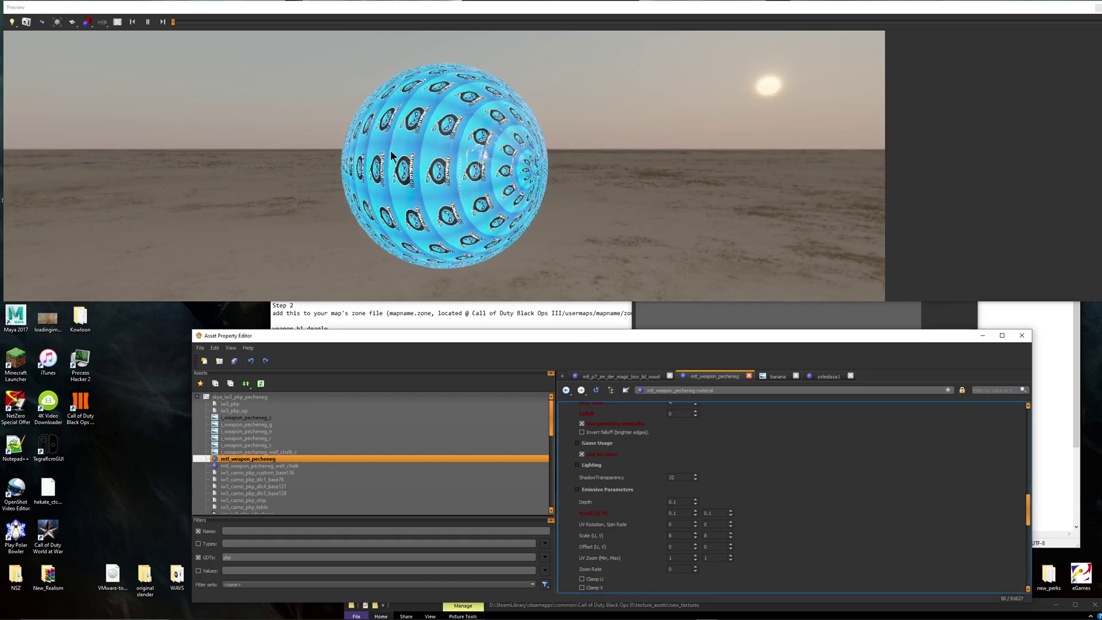
Step: Set the emissive Scale of the weapon material to 2 in both U and V
double_click(679, 535)
text(2)
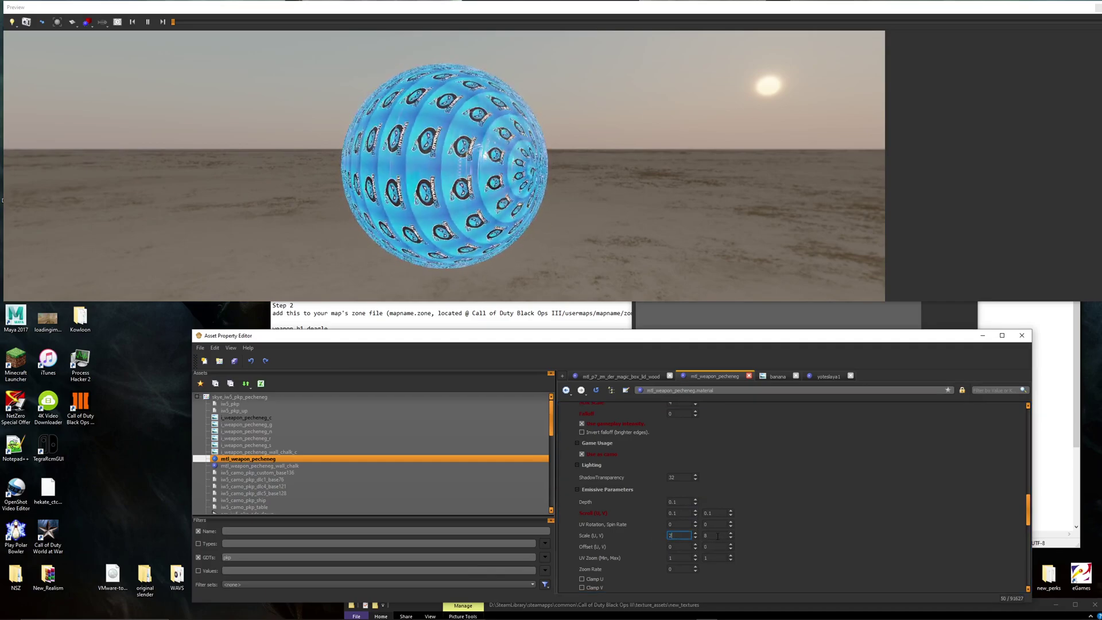
double_click(711, 537)
text(2)
click(777, 497)
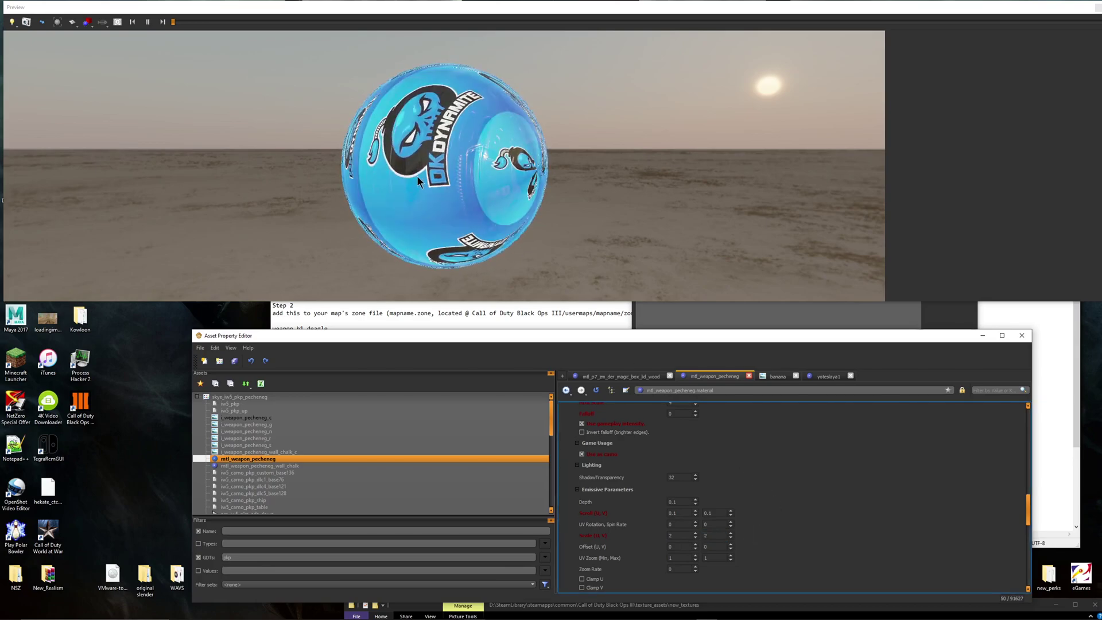
Step: Open the vm_iw5_pkp model and inspect the scrolling camo on the gun up close
scroll(368, 454, down, 10)
click(316, 486)
double_click(316, 488)
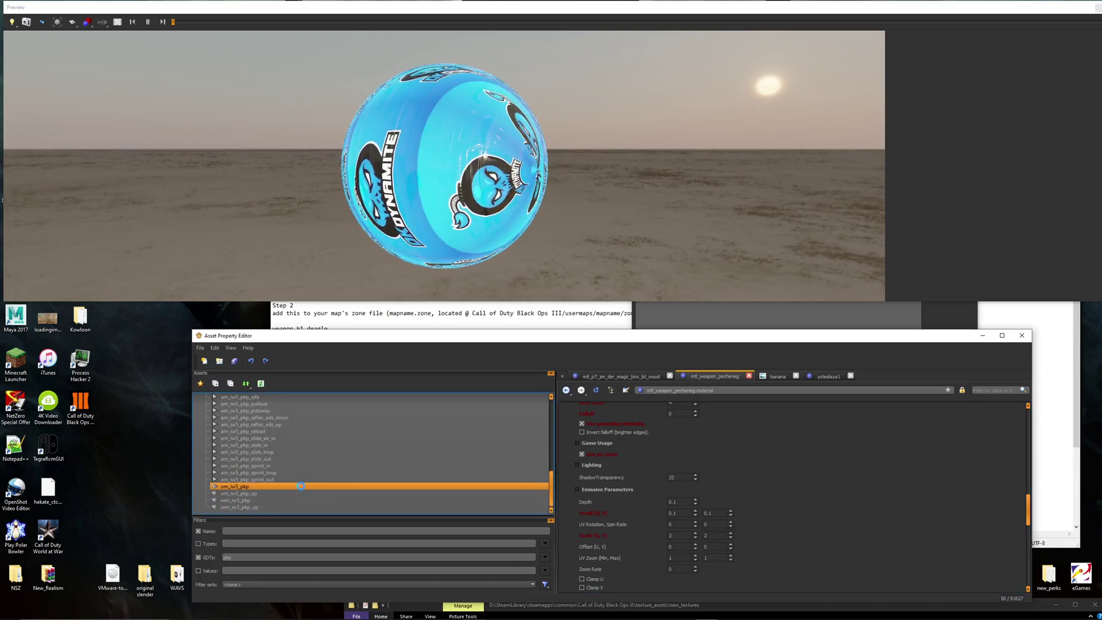
drag(451, 271, 367, 287)
drag(368, 230, 508, 150)
scroll(492, 197, up, 5)
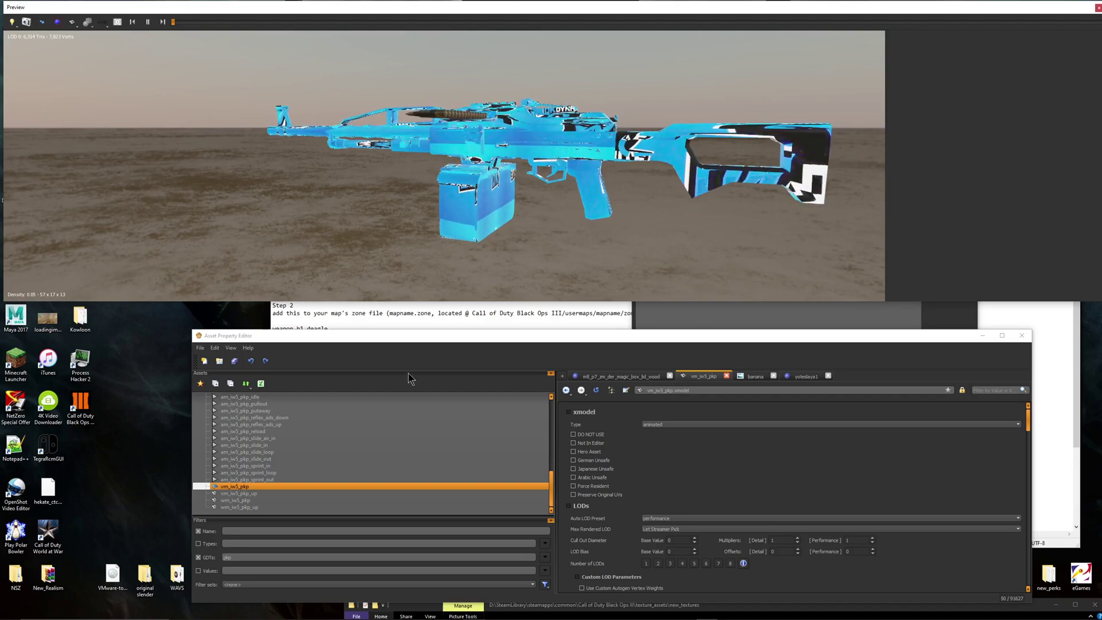
Step: Reopen the mtl_weapon_pecheneg material and set its emissive Flicker Speed to 0
scroll(290, 460, up, 11)
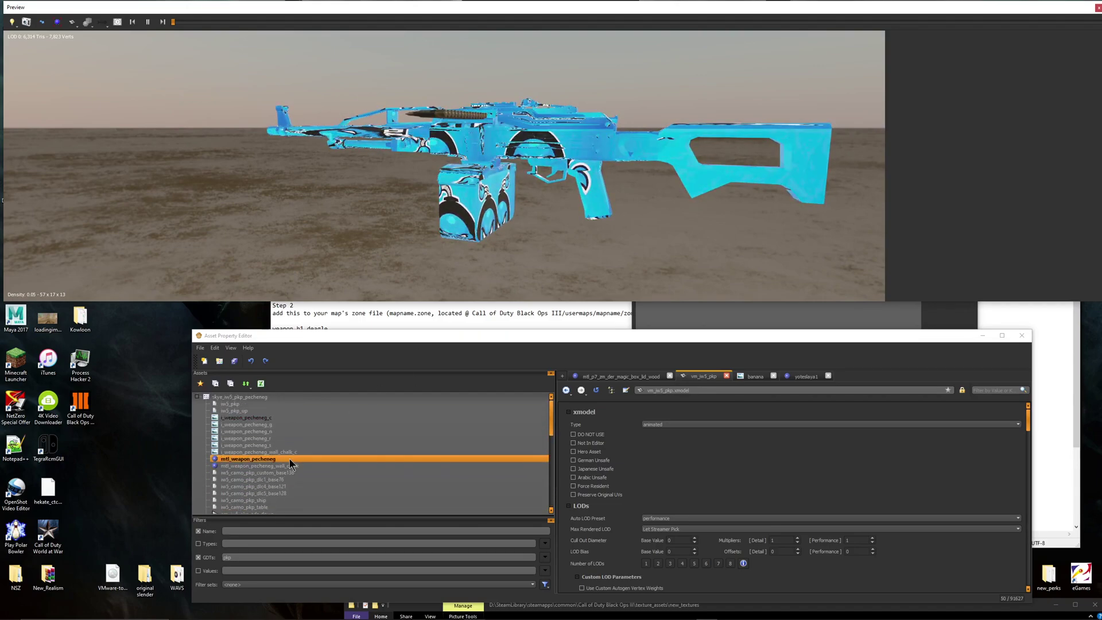
click(289, 458)
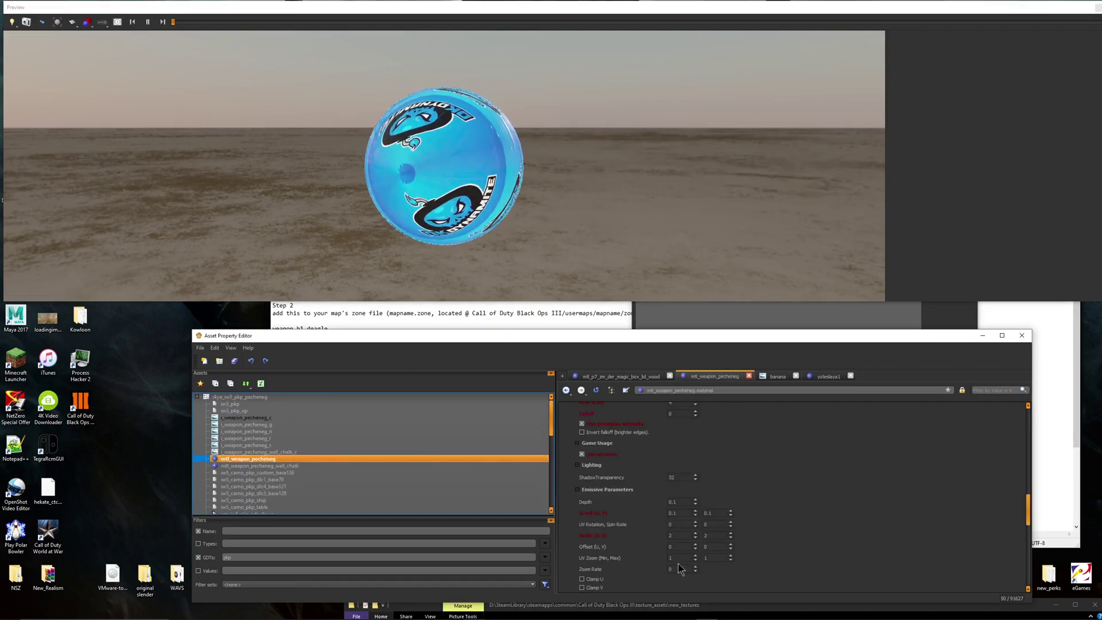
click(467, 173)
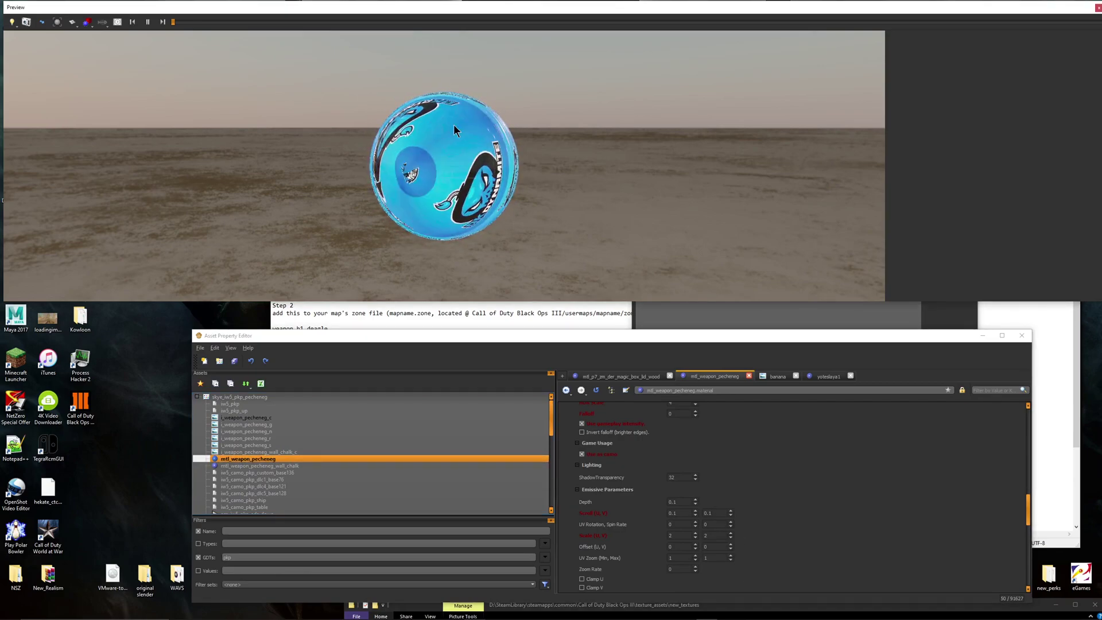
drag(454, 126, 523, 172)
scroll(690, 521, down, 4)
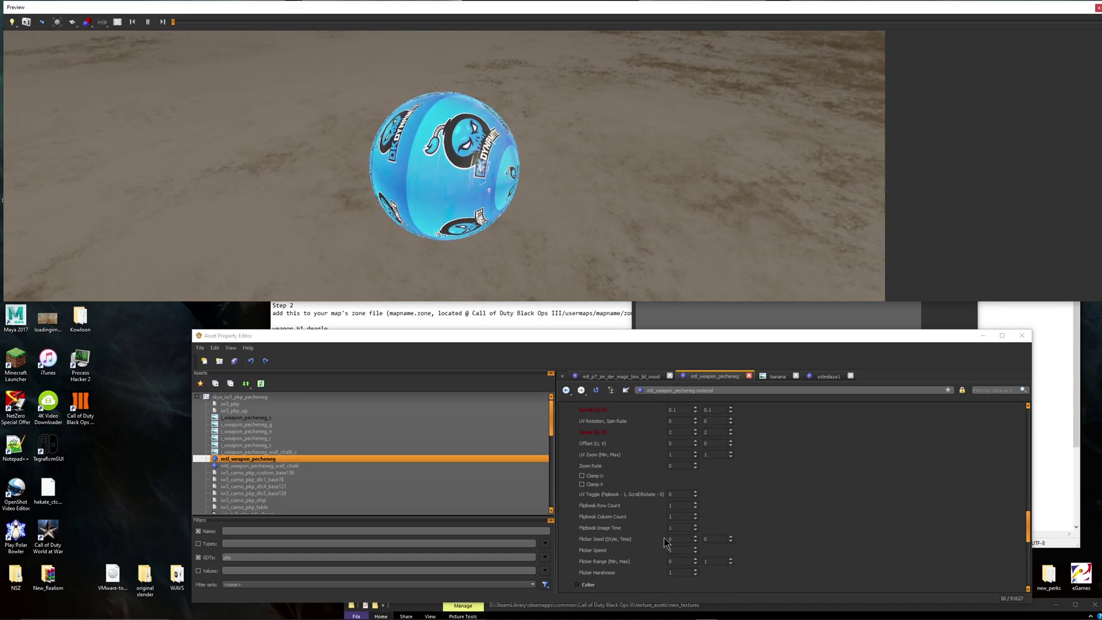
click(686, 524)
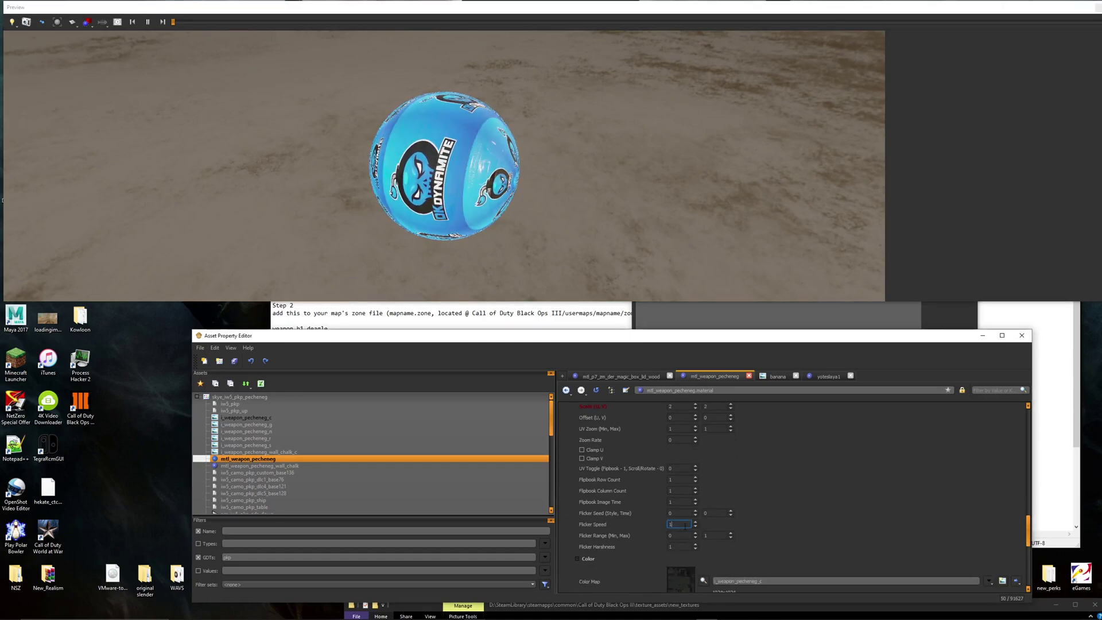
click(777, 525)
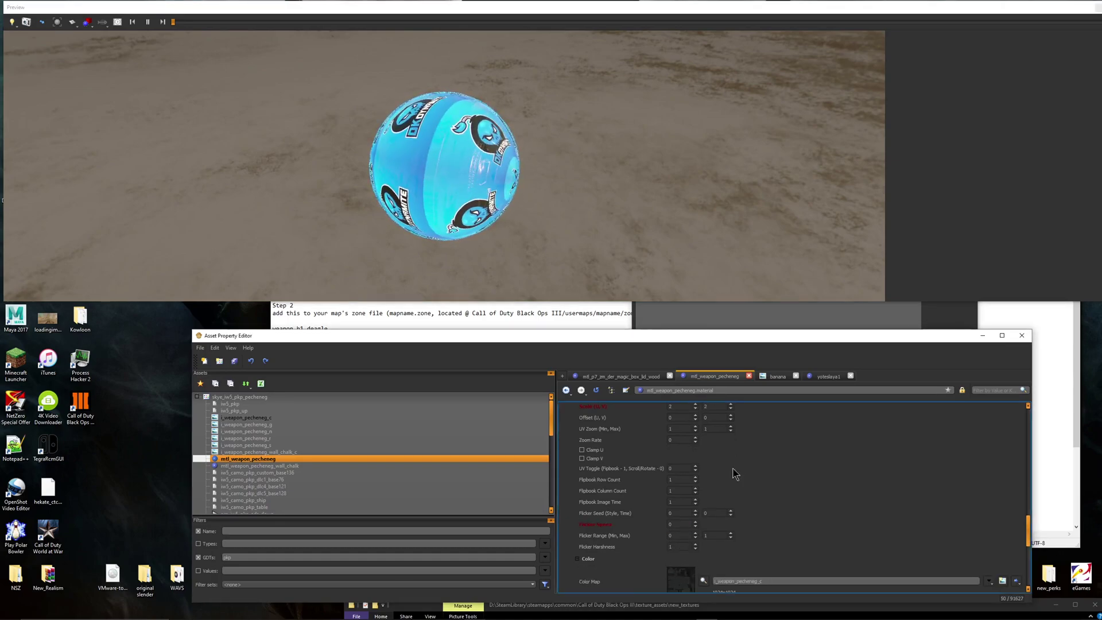
Step: Set the emissive HDR Scale of the weapon material to 6
alt+right_drag(484, 166, 465, 166)
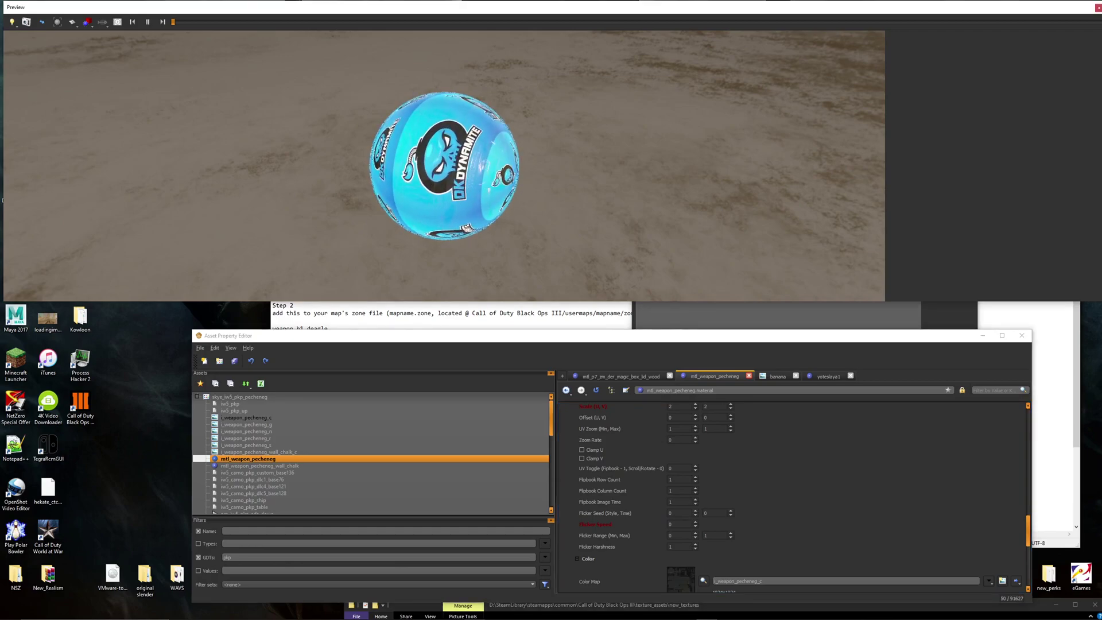
scroll(696, 513, down, 5)
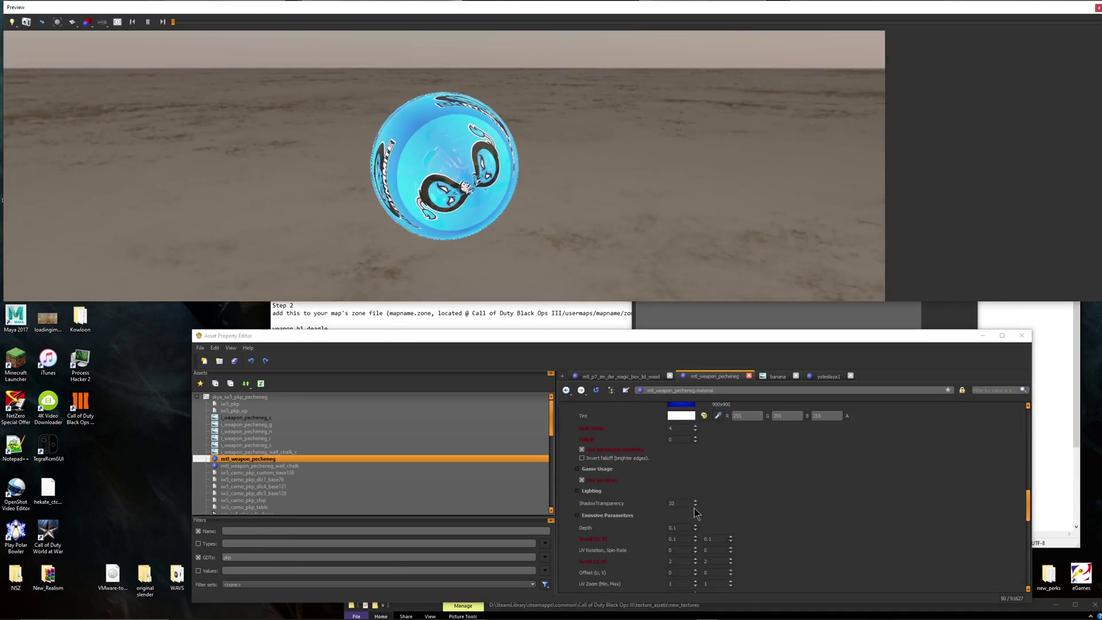
double_click(687, 428)
click(732, 468)
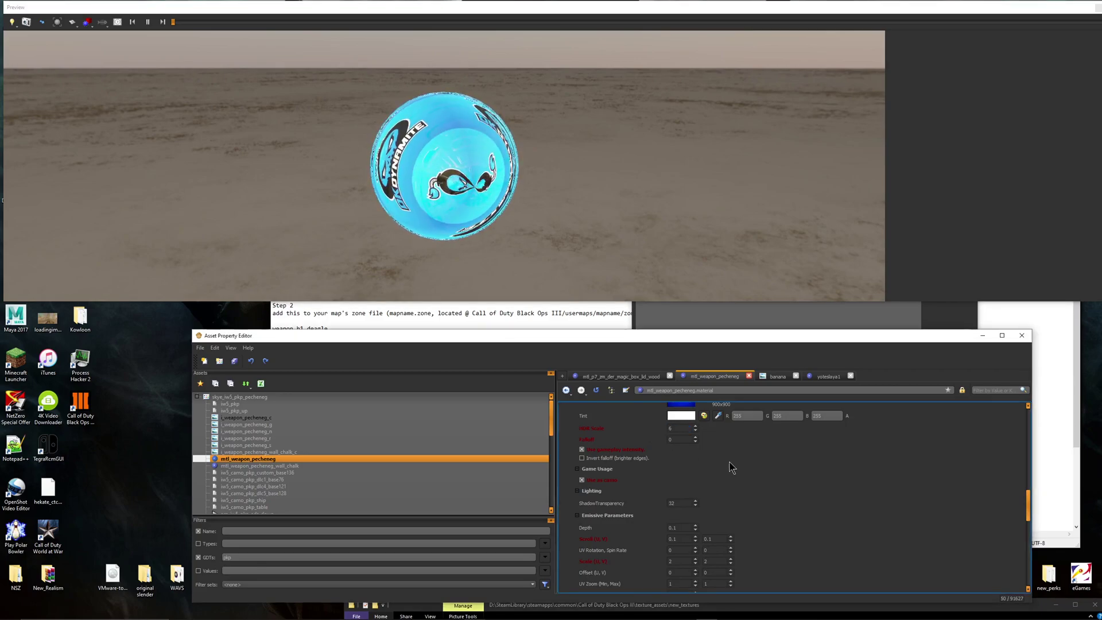
Step: Open the vm_iw5_pkp model again and examine how the brighter emissive camo looks on the gun
scroll(376, 463, down, 15)
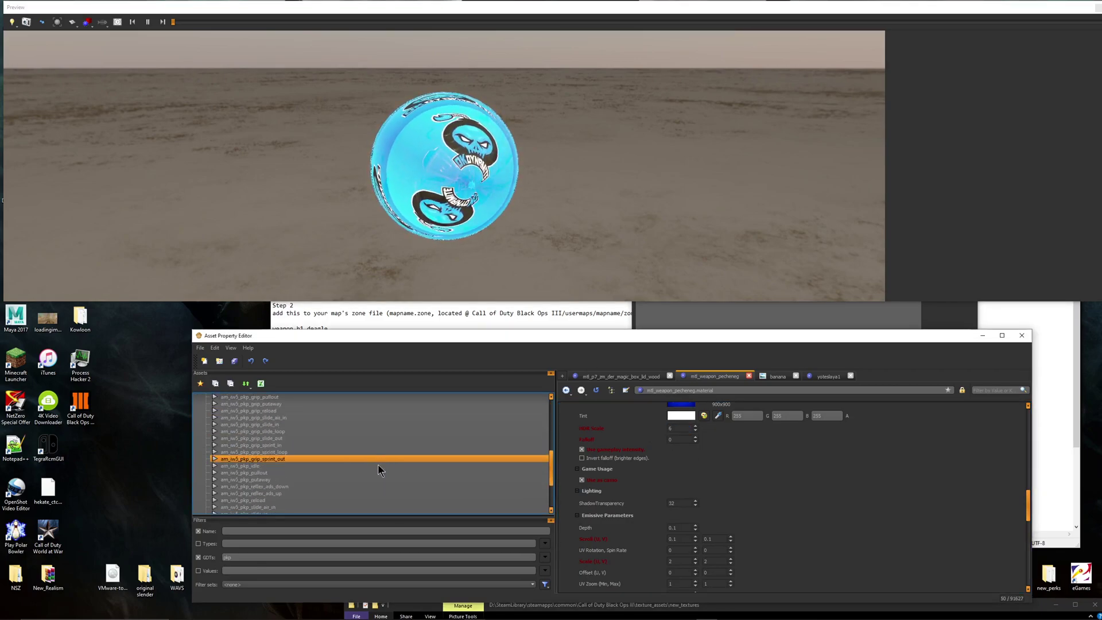
click(355, 486)
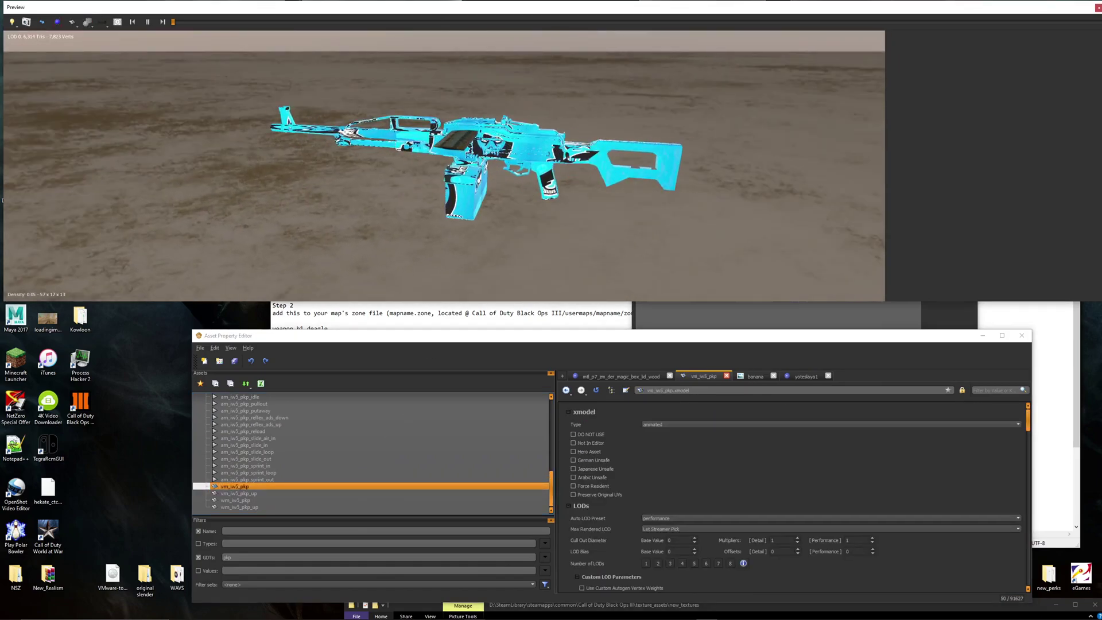
scroll(664, 499, down, 10)
scroll(682, 492, up, 10)
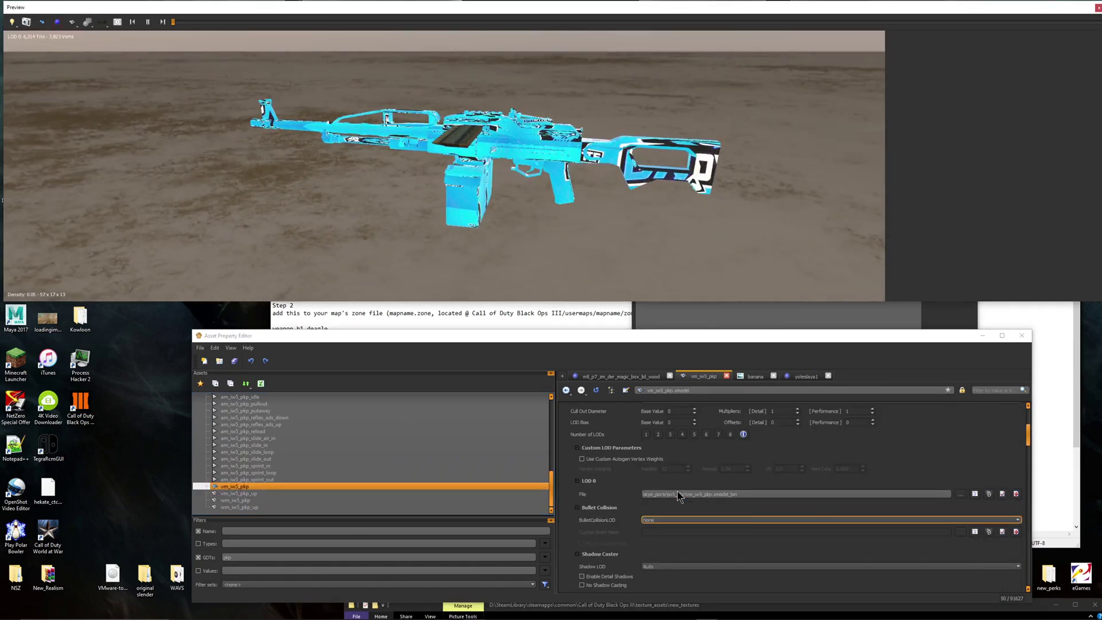
scroll(368, 505, up, 1)
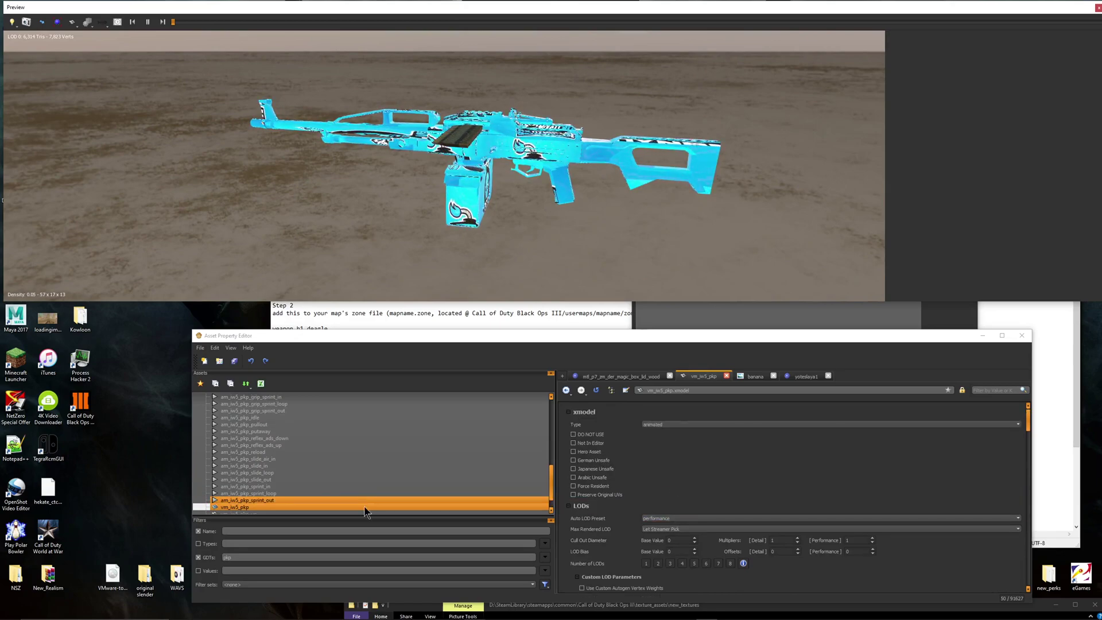
Step: Filter the assets by GDT file "new_" and open the i_yoteslaya1_c image
double_click(252, 558)
text(new)
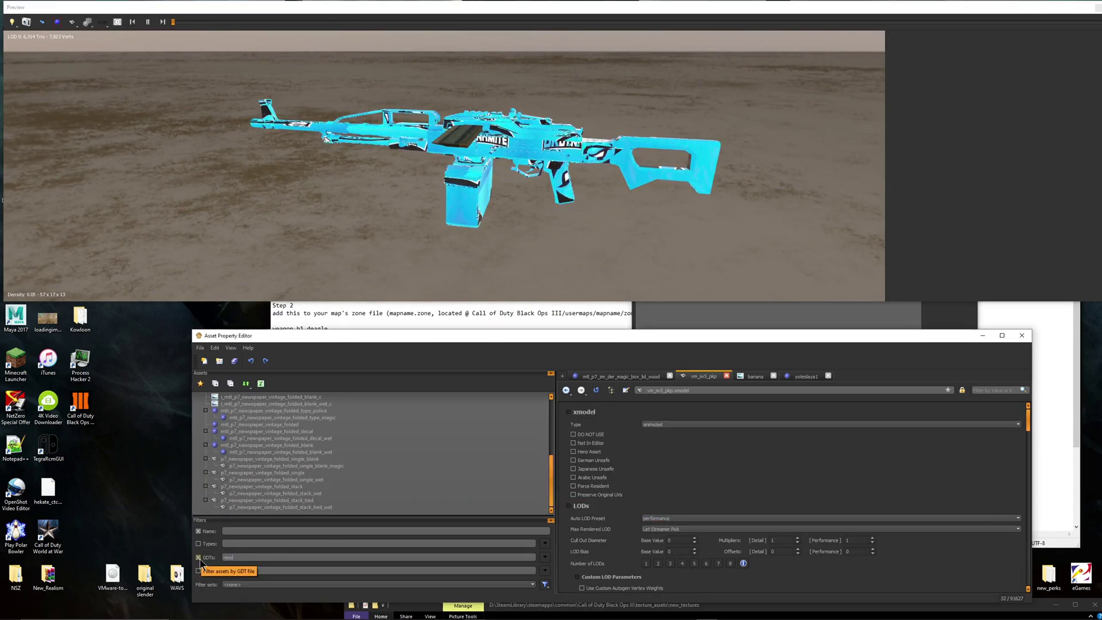
text(_)
click(294, 405)
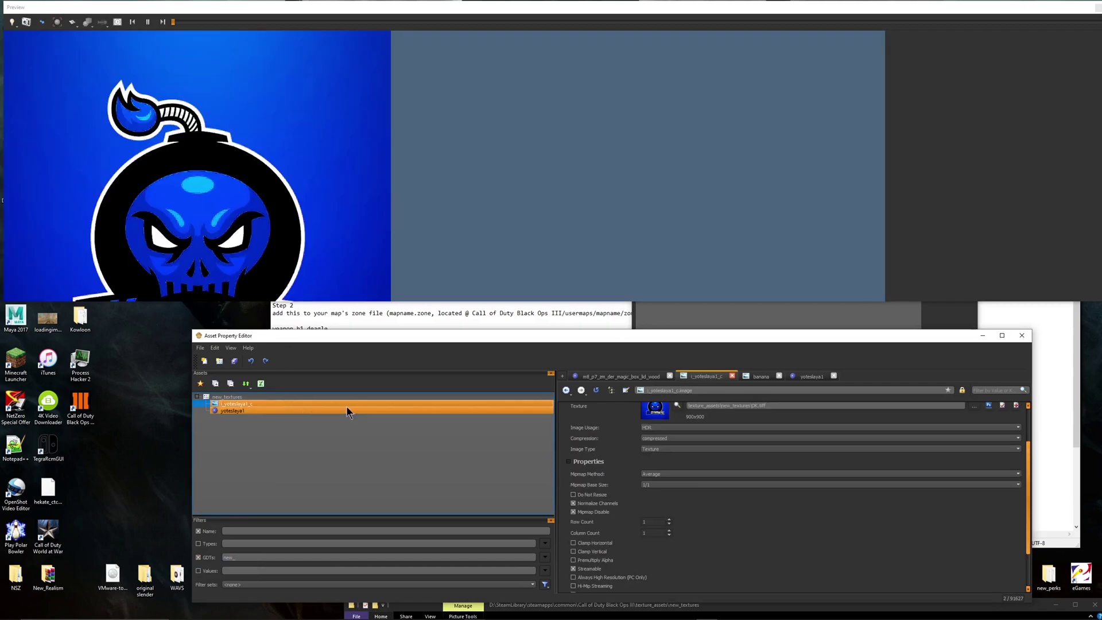
ctrl+click(348, 413)
Step: Try the i_yoteslaya1_c image without Normalize Channels and Mipmap Disable, re-enable both, and compare the yoteslaya1 material preview
scroll(660, 500, down, 1)
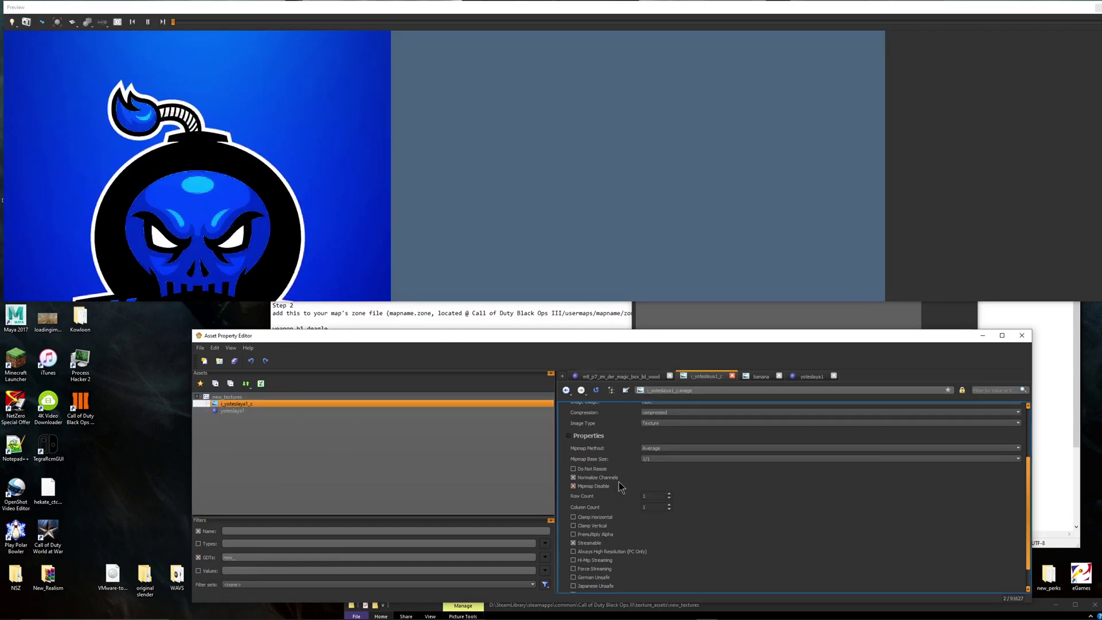
click(586, 486)
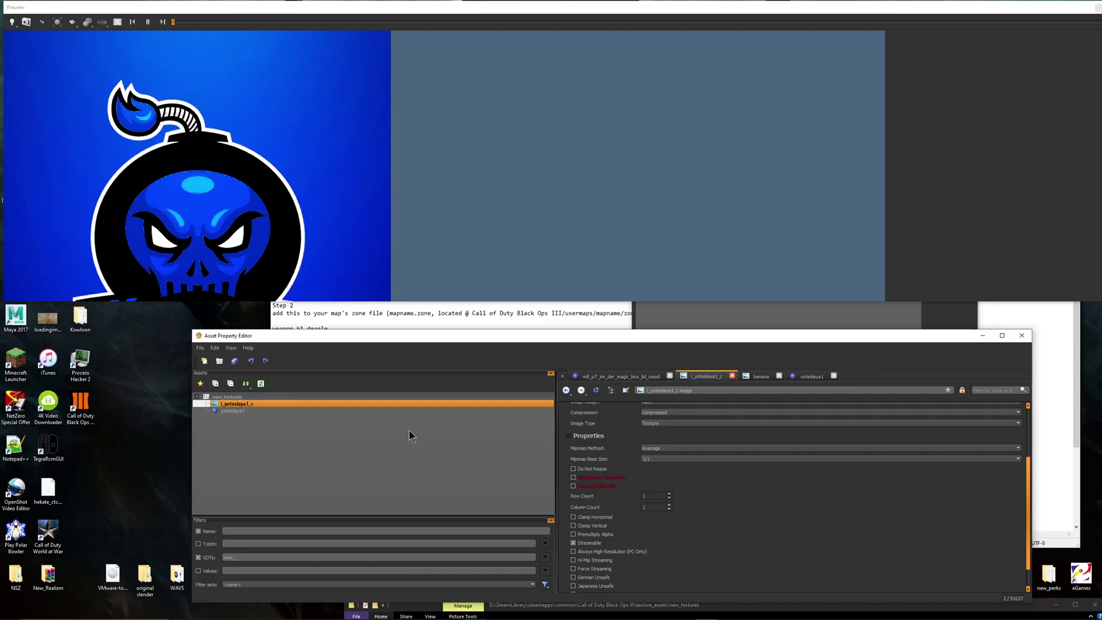
click(309, 411)
click(329, 404)
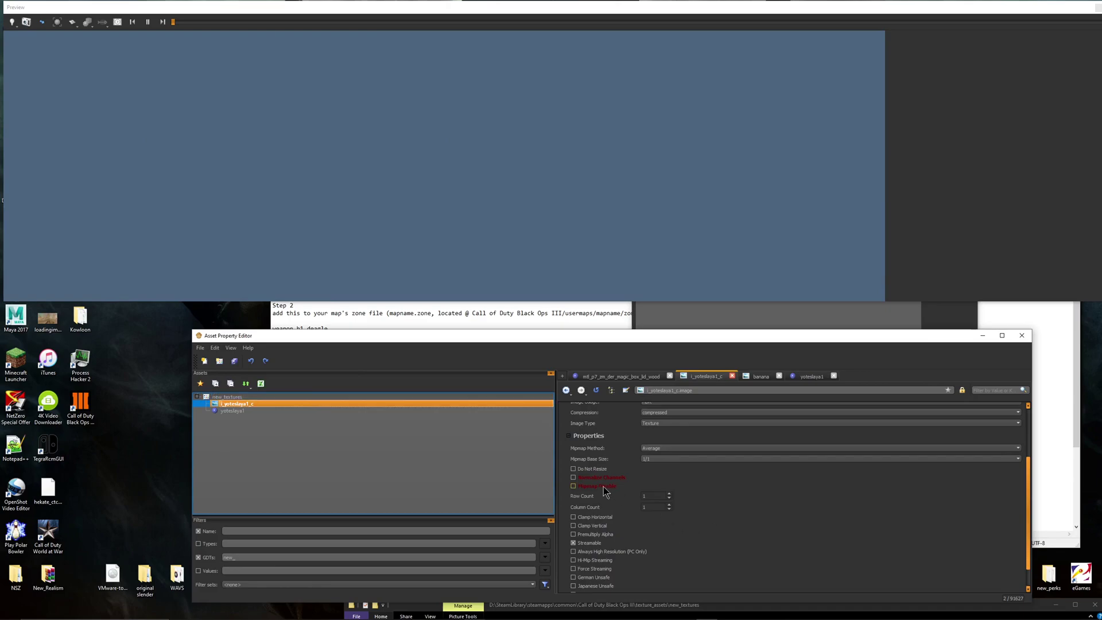
click(270, 410)
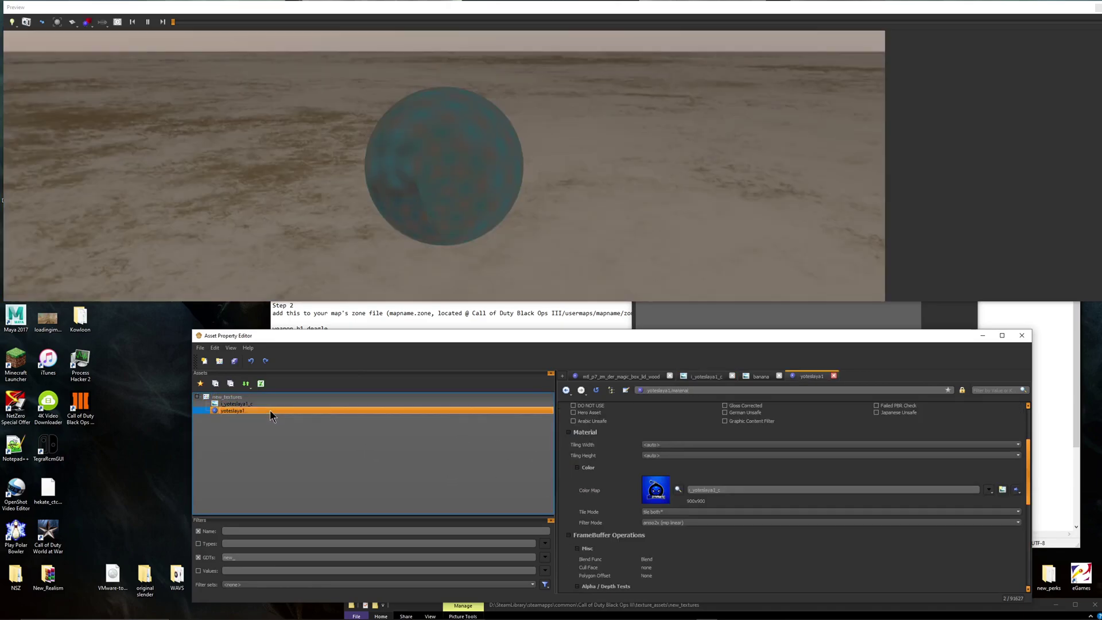
click(272, 405)
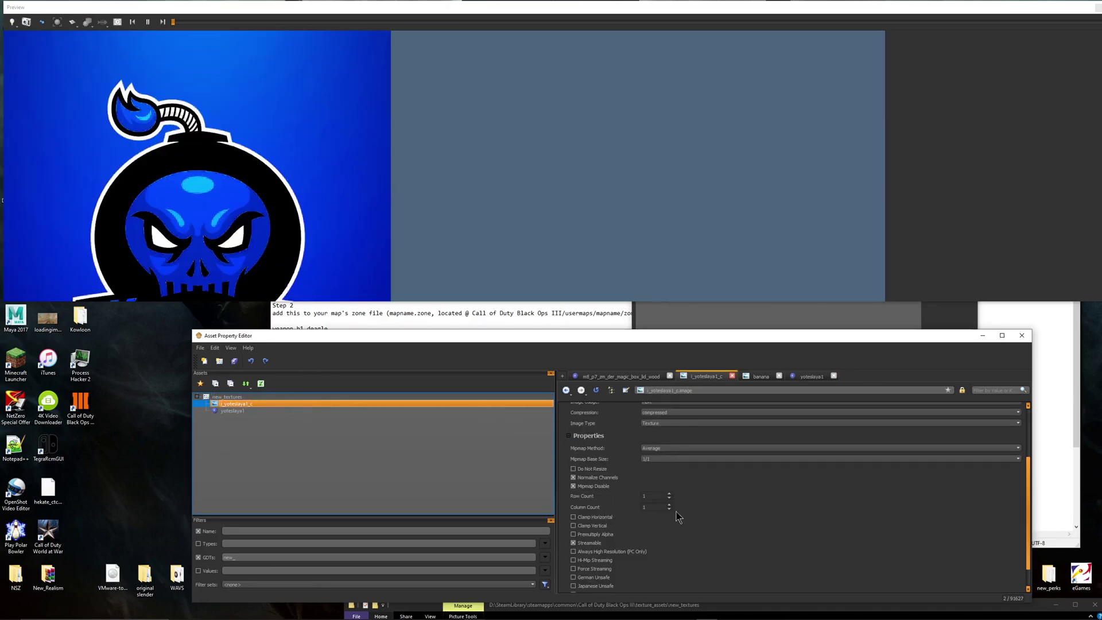
click(322, 411)
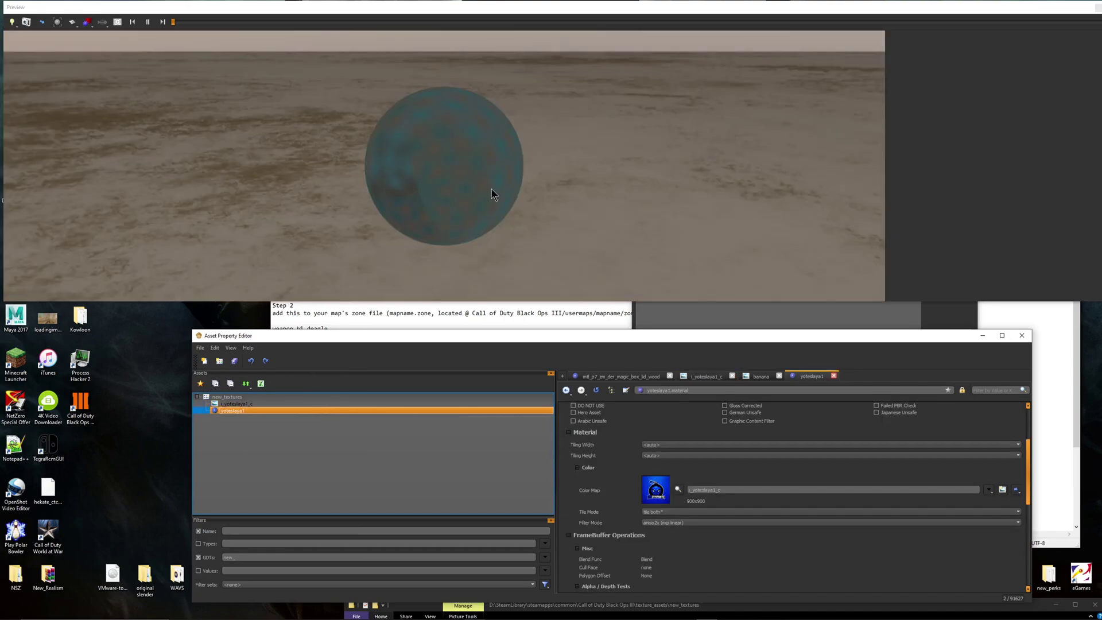
Step: Review the material type, color map, framebuffer and special properties of the yoteslaya1 material
scroll(696, 489, up, 5)
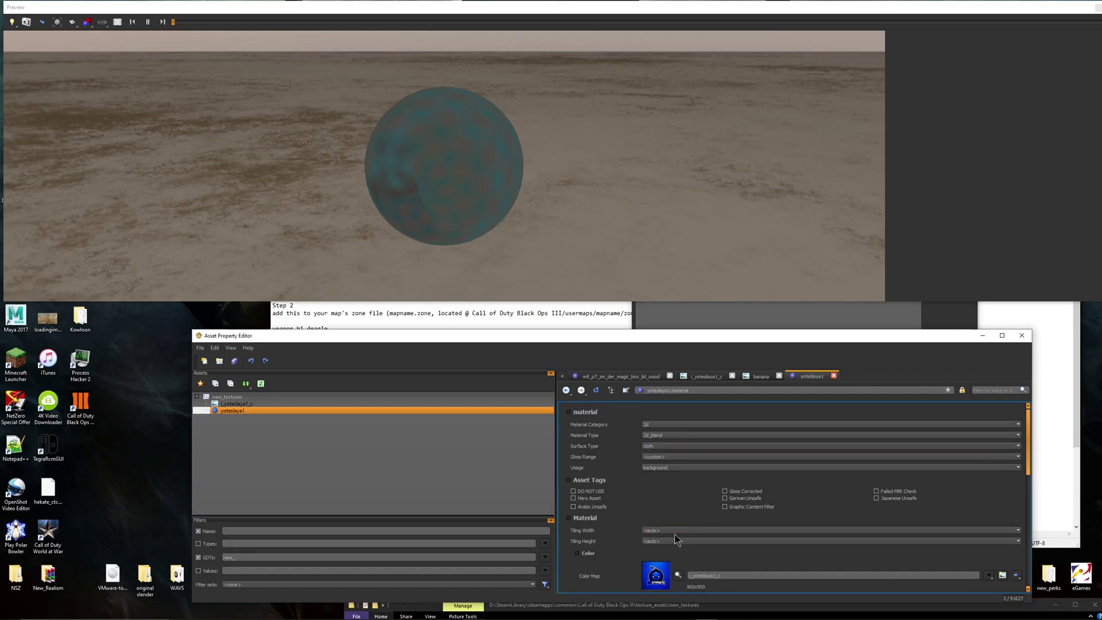
scroll(597, 542, down, 10)
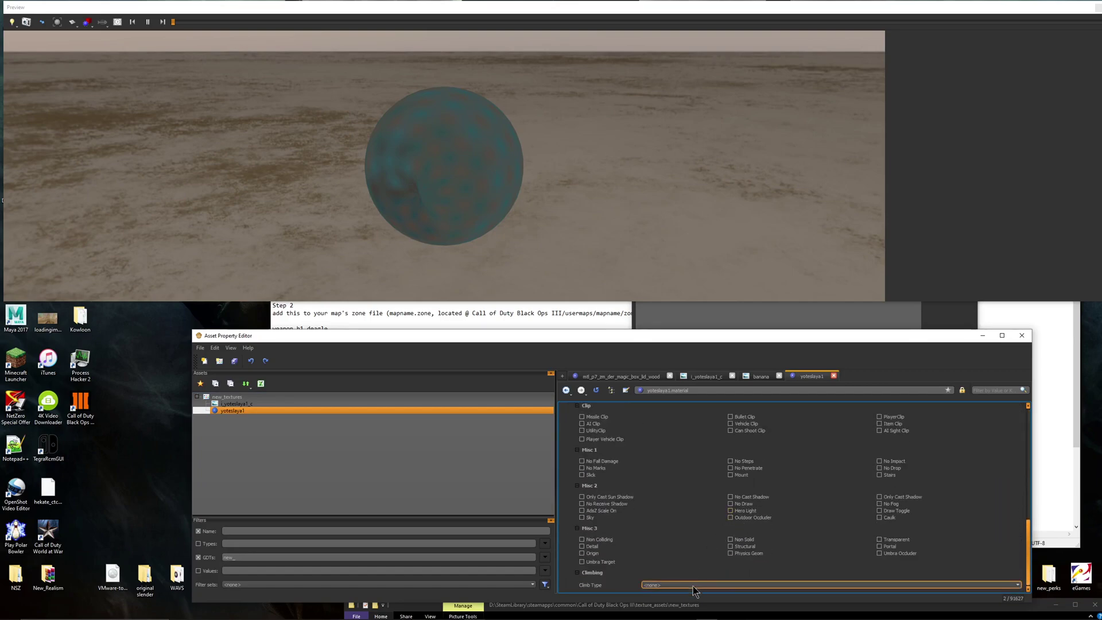
scroll(695, 586, up, 2)
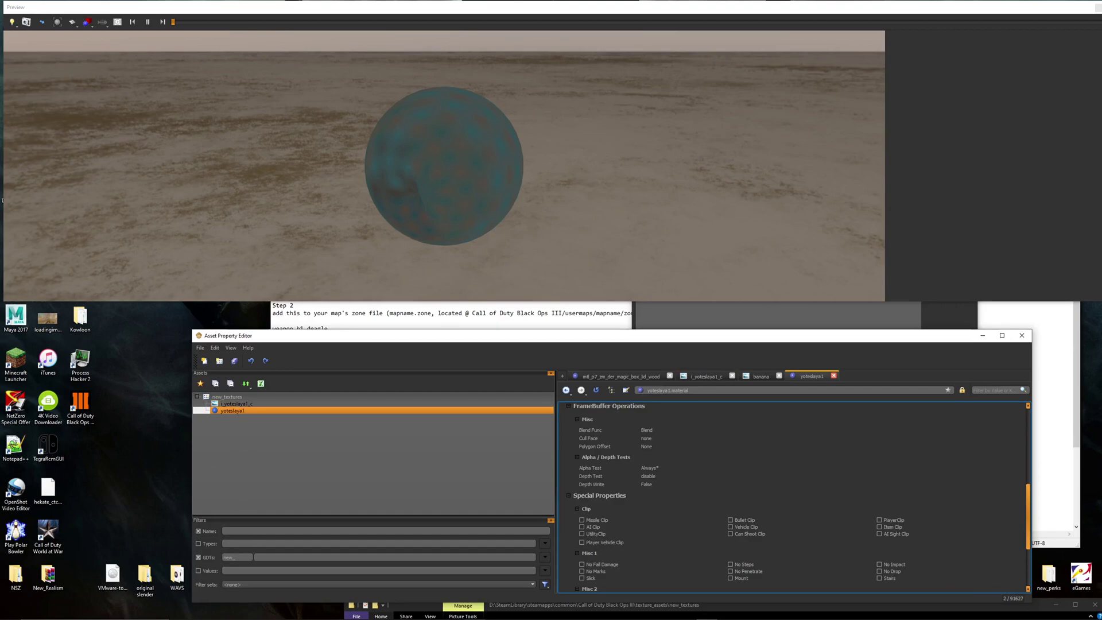
Step: Filter the assets by GDT file "pkp" and open the mtl_weapon_pecheneg material
drag(246, 558, 170, 538)
text(pkp)
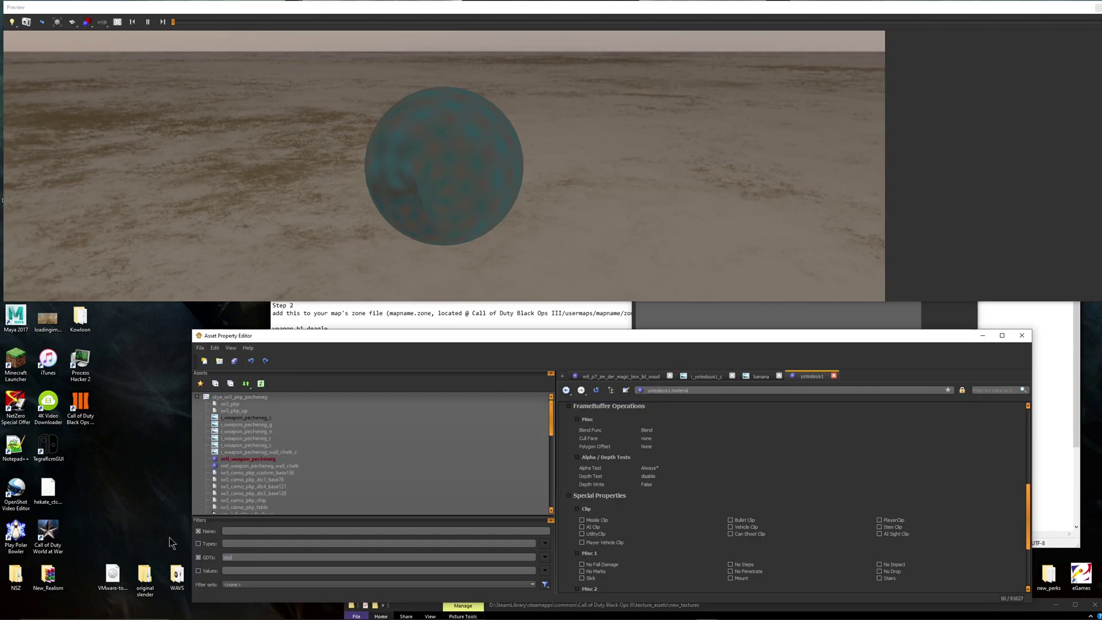
click(267, 459)
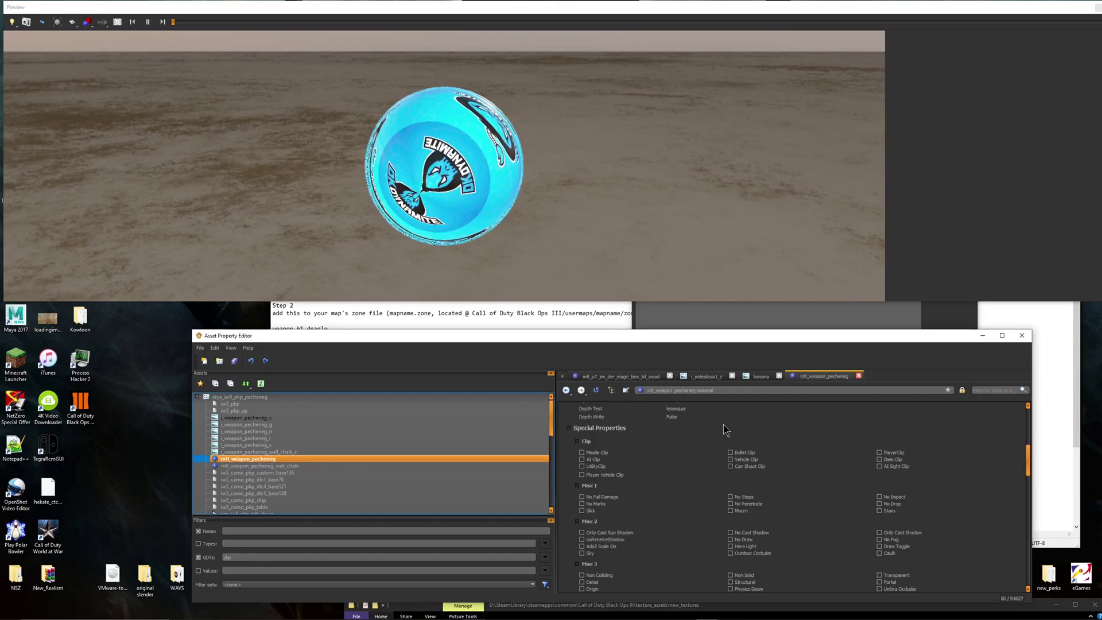
Step: Try i_yoteslaya1_c as the Color Map of the mtl_weapon_pecheneg material and undo the change
scroll(662, 482, down, 10)
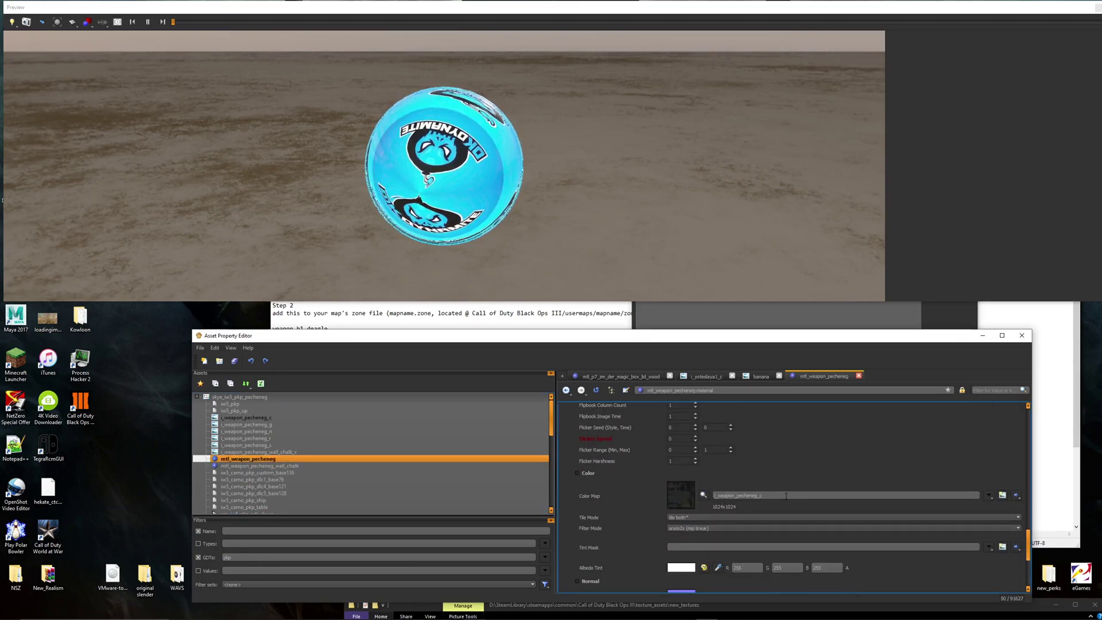
scroll(779, 498, down, 3)
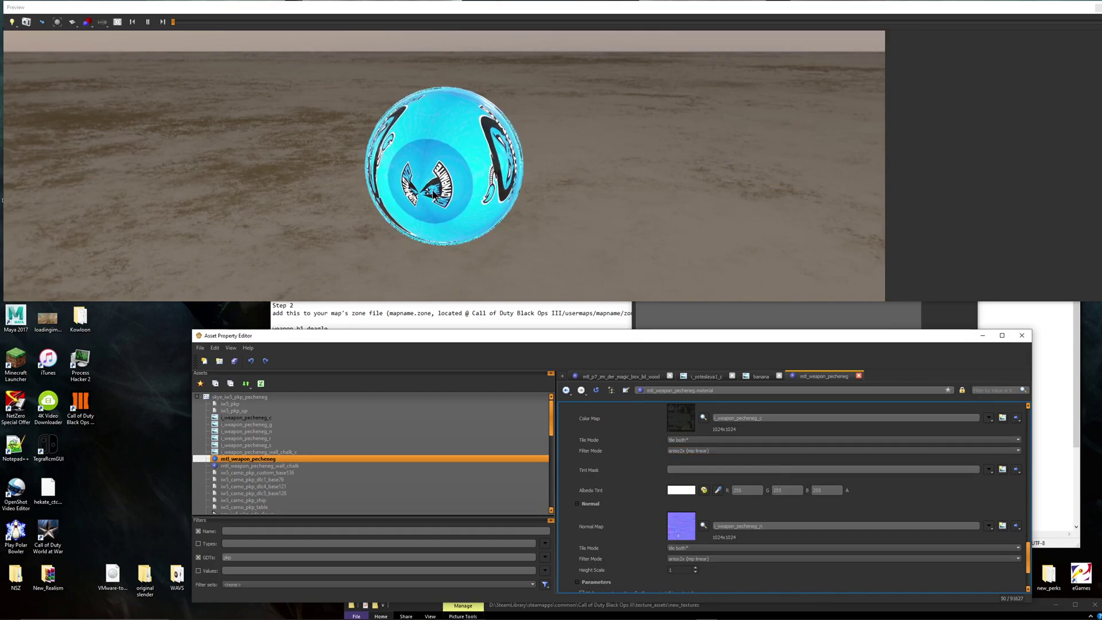
double_click(787, 419)
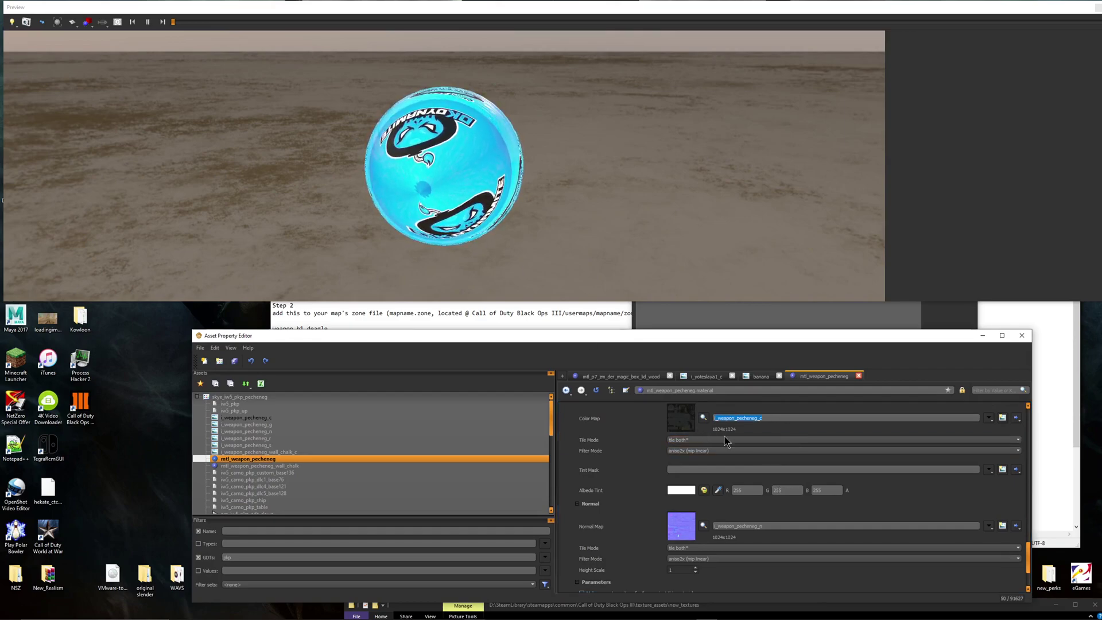
click(768, 405)
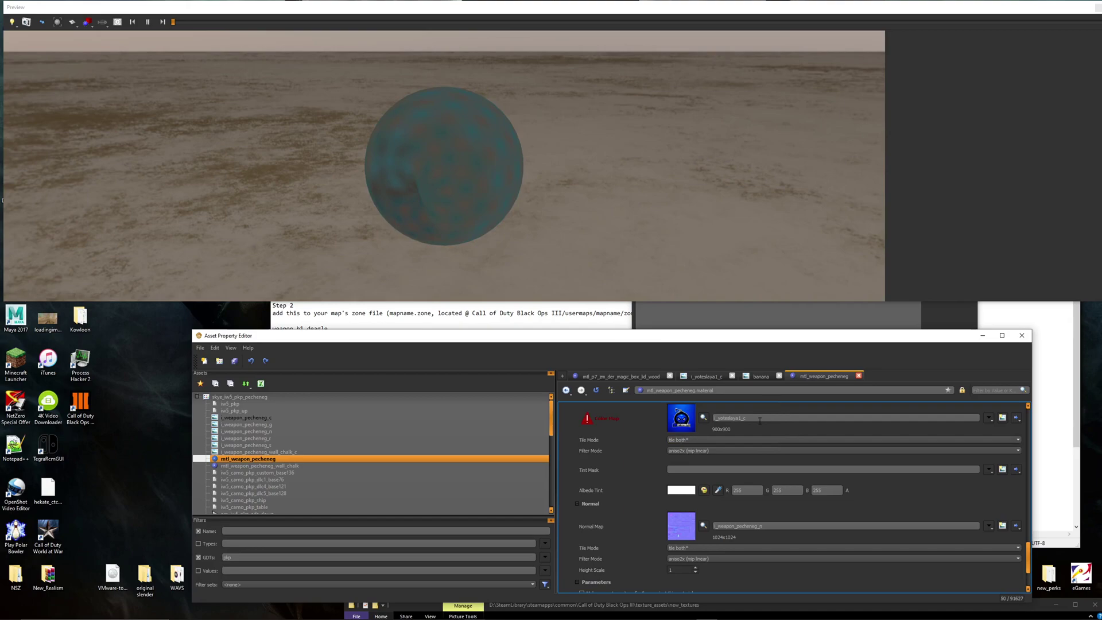
scroll(754, 445, up, 3)
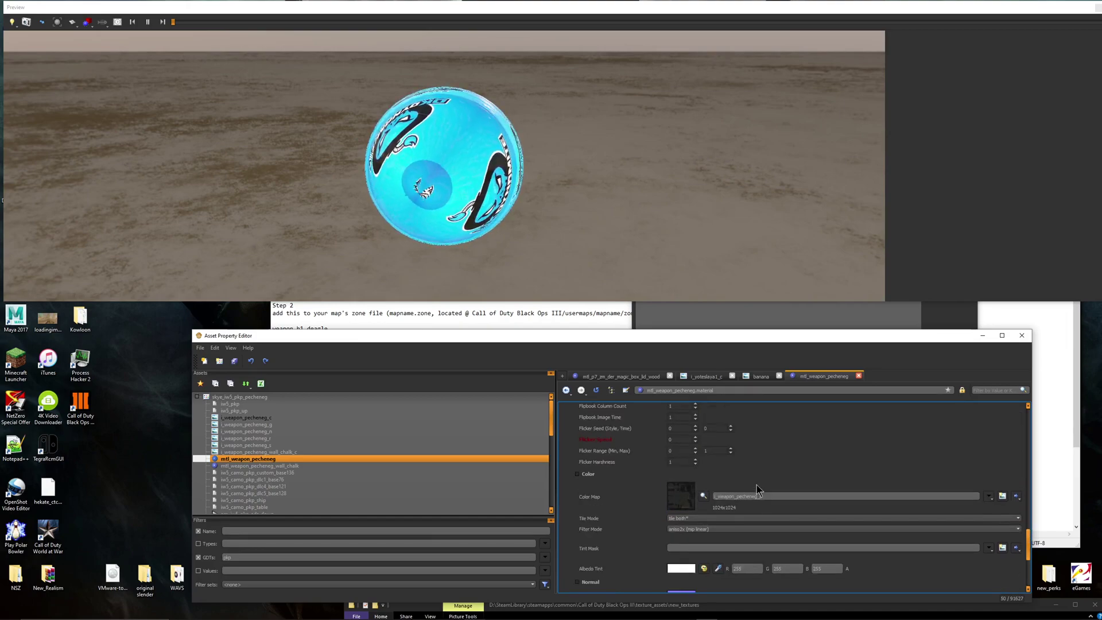
scroll(647, 448, up, 2)
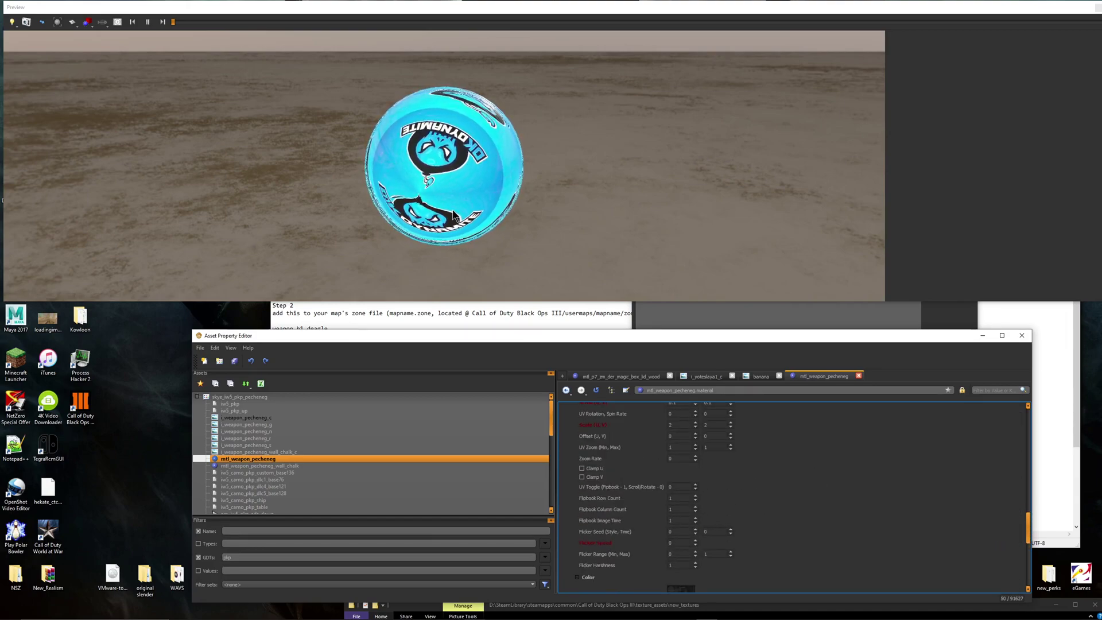
scroll(301, 463, down, 5)
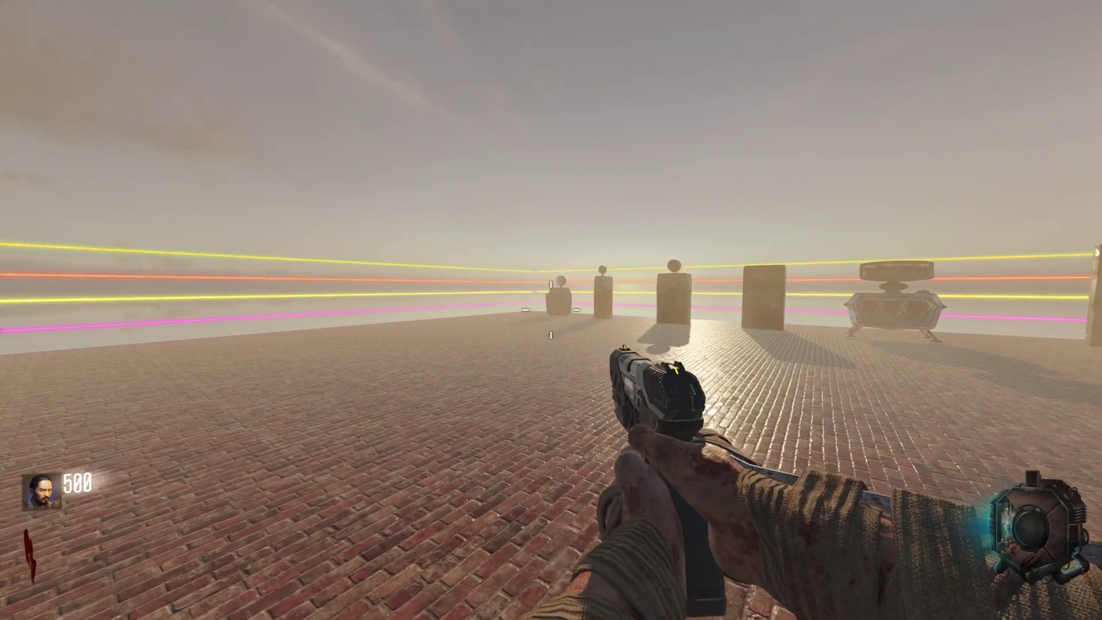
Step: In the running Black Ops III test map, run the console command "/give iw5_pkp" to equip the weapon
key(grave)
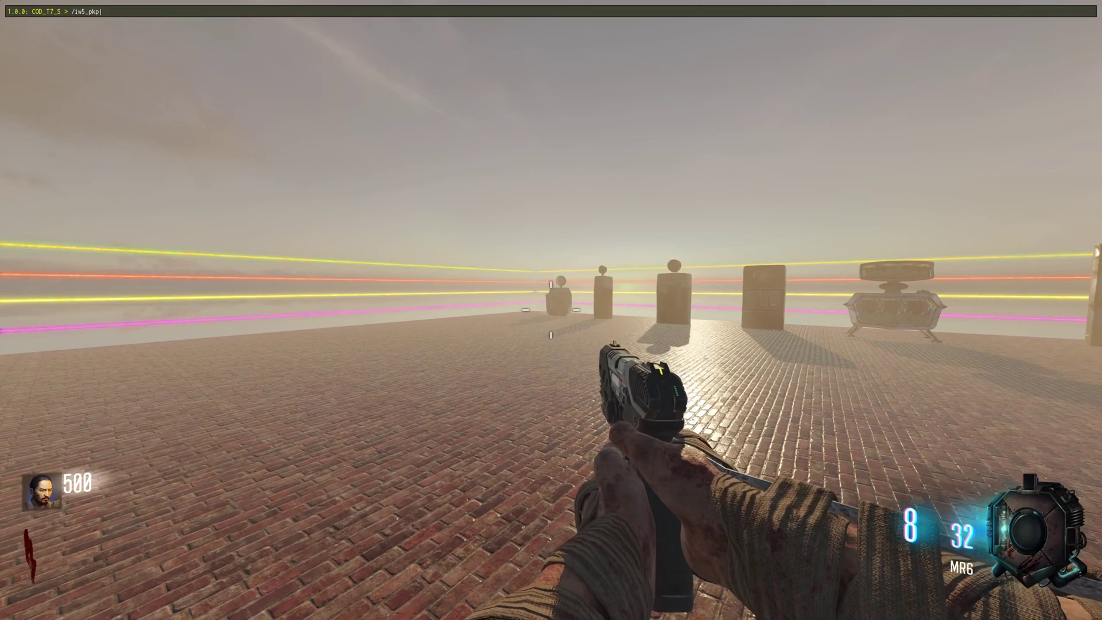
key(BackSpace)
key(BackSpace)
key(BackSpace)
key(BackSpace)
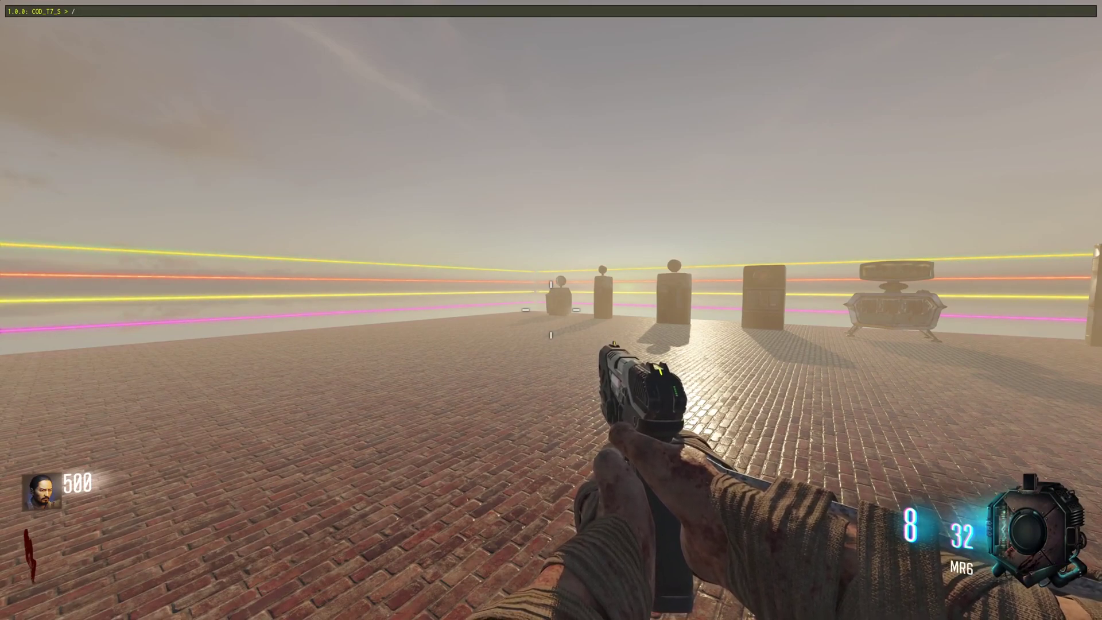
text(give iw5_pkp)
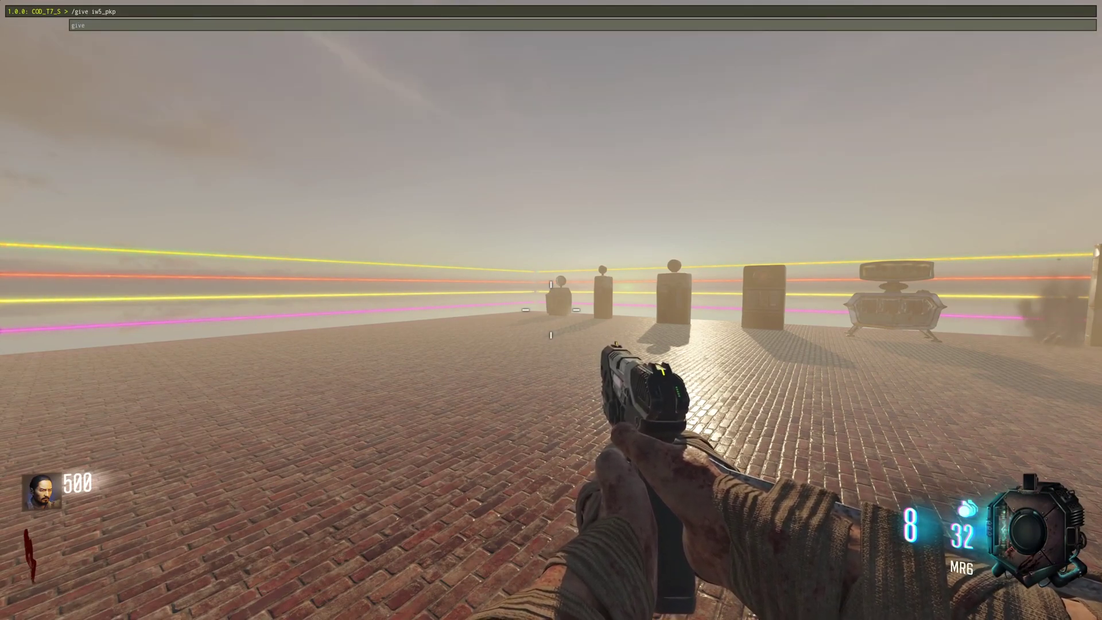
key(Return)
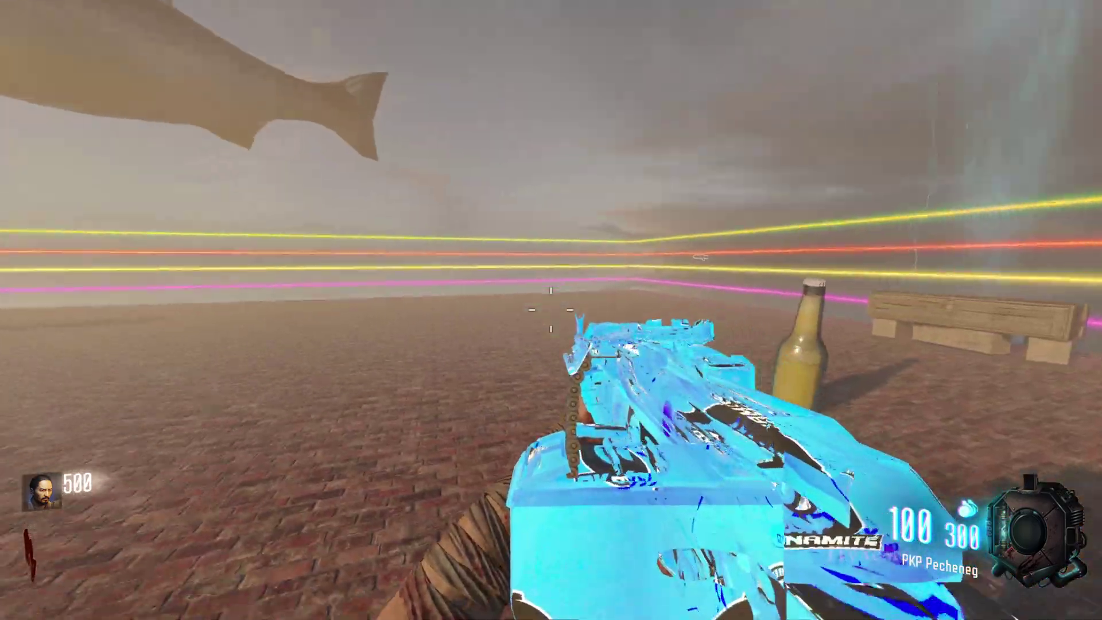
Step: Test-fire the PKP Pecheneg at zombies and examine the scrolling emissive camo while shooting and aiming
click(551, 310)
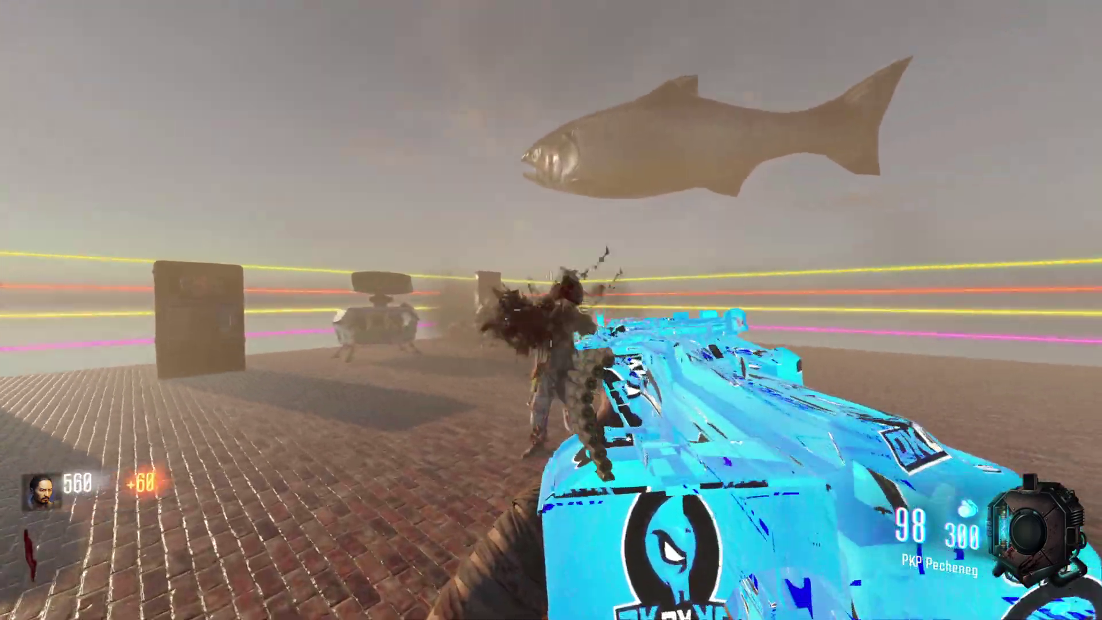
click(551, 310)
click(550, 310)
click(550, 310)
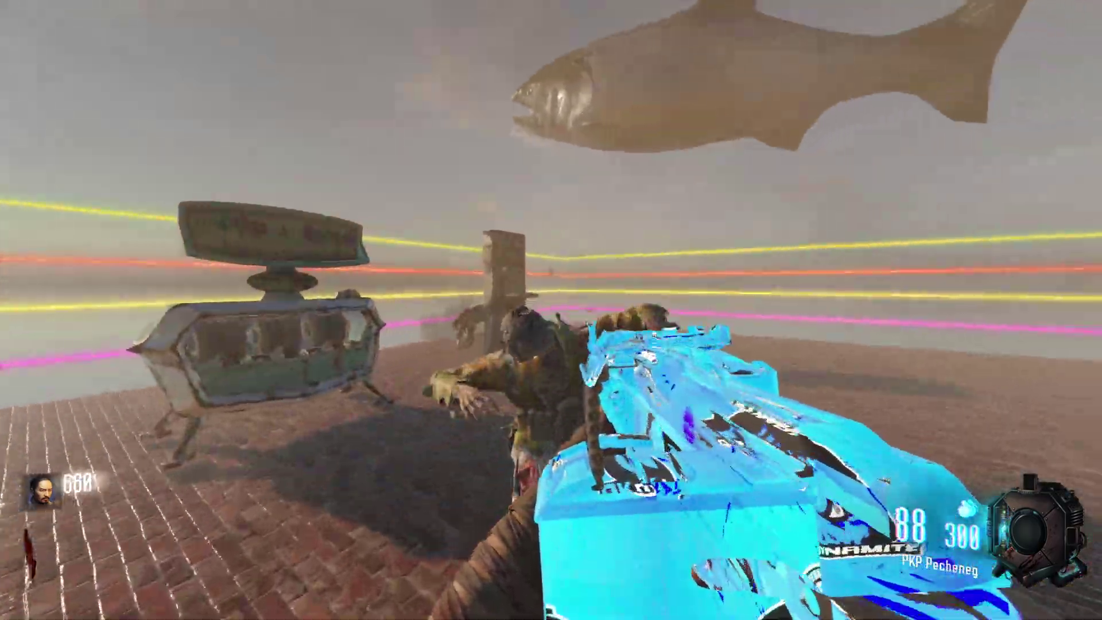
click(550, 310)
click(550, 310)
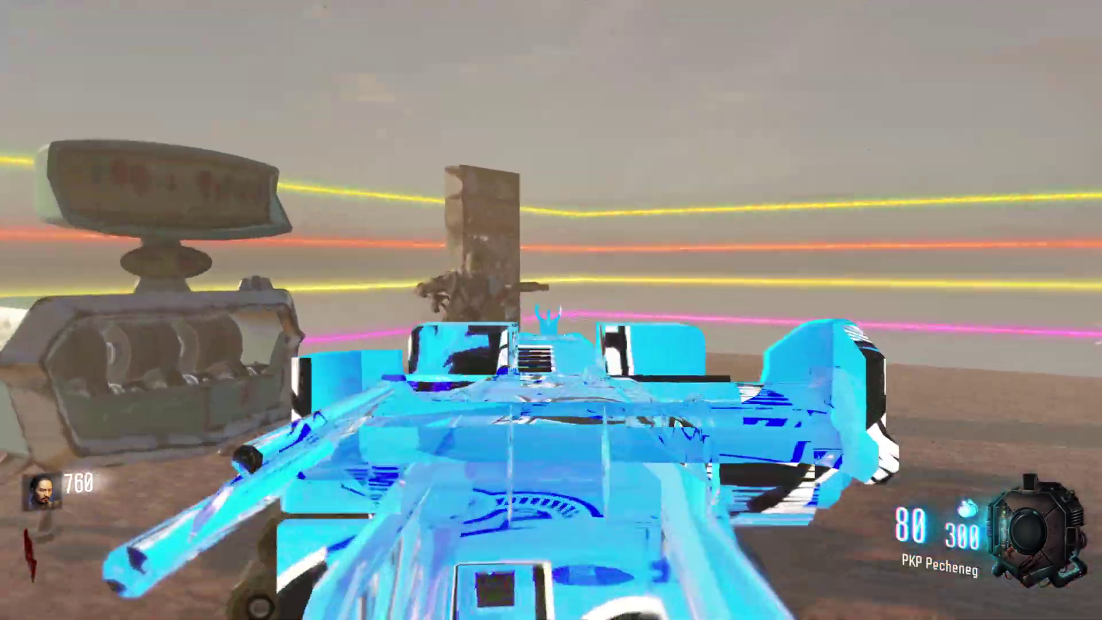
click(550, 310)
click(550, 310)
click(550, 310)
click(550, 310)
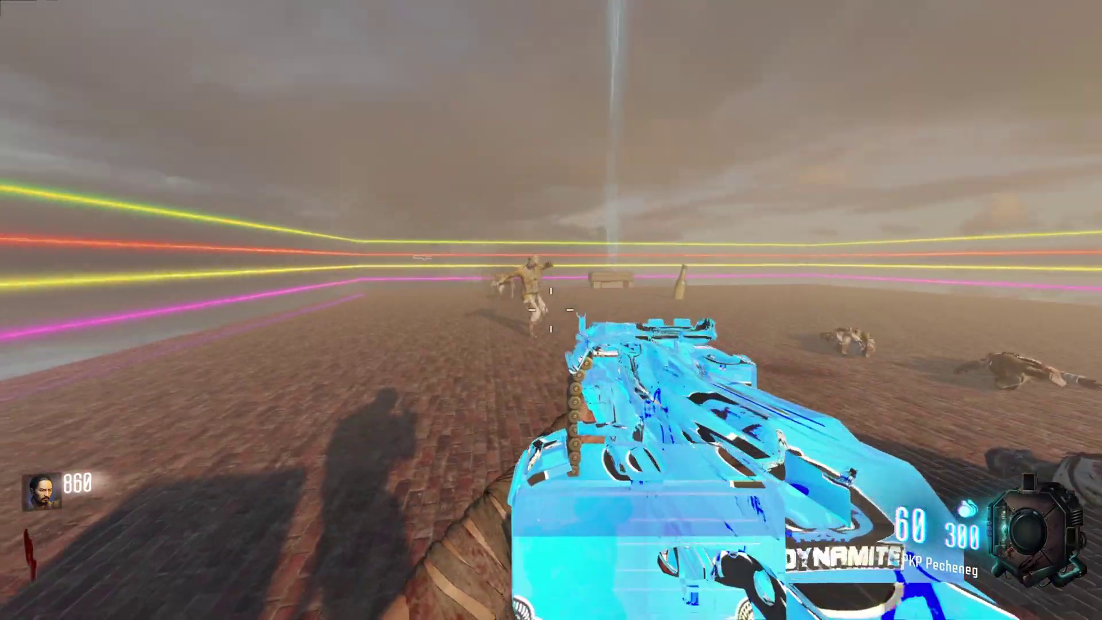
click(551, 310)
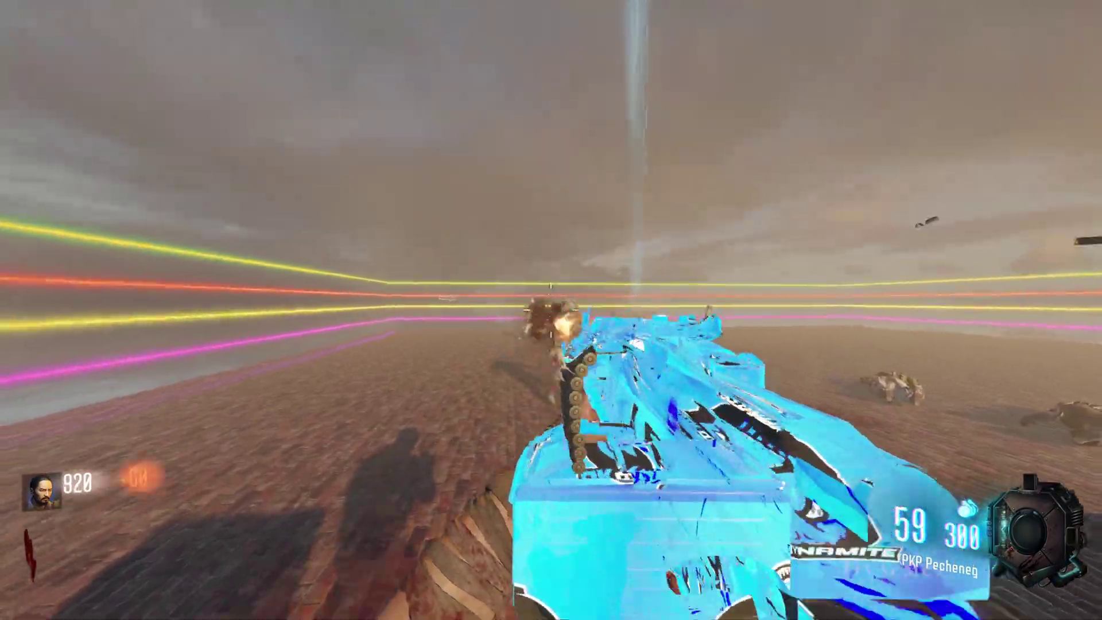
click(551, 310)
click(551, 310)
click(551, 310)
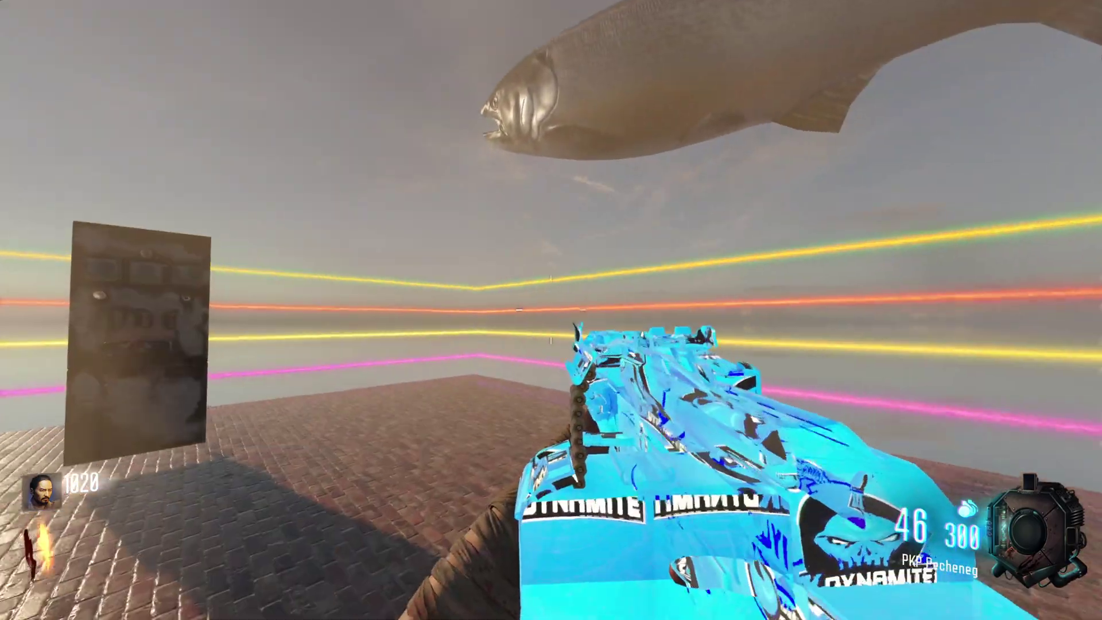
Step: Walk around the map and aim the PKP Pecheneg to examine its glowing camo under different lighting
key(w)
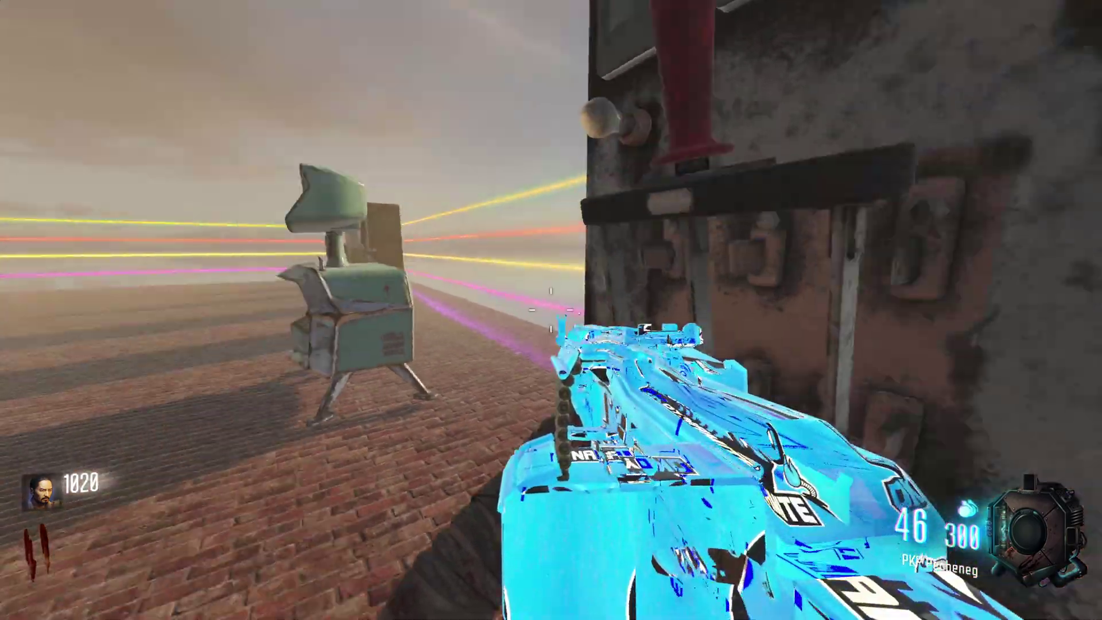
key(w)
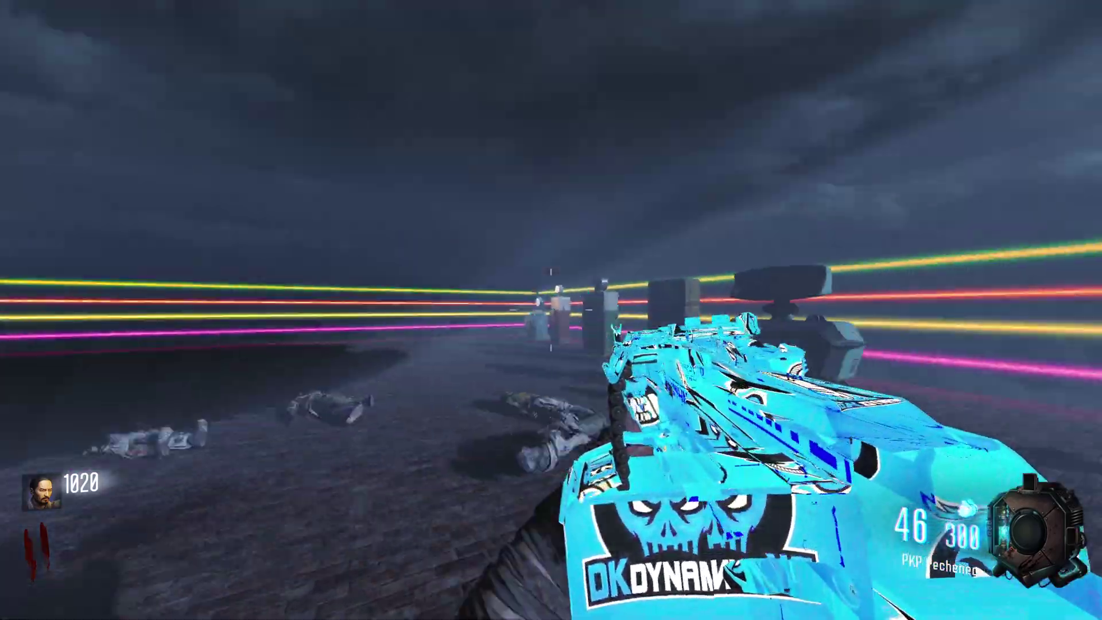
right_click(552, 310)
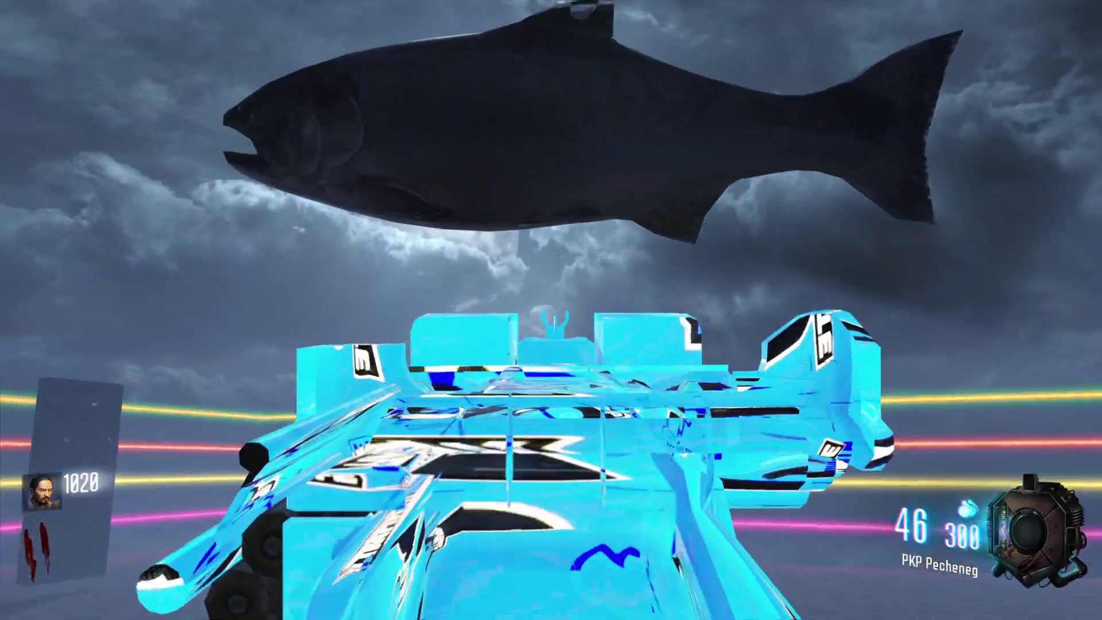
key(w)
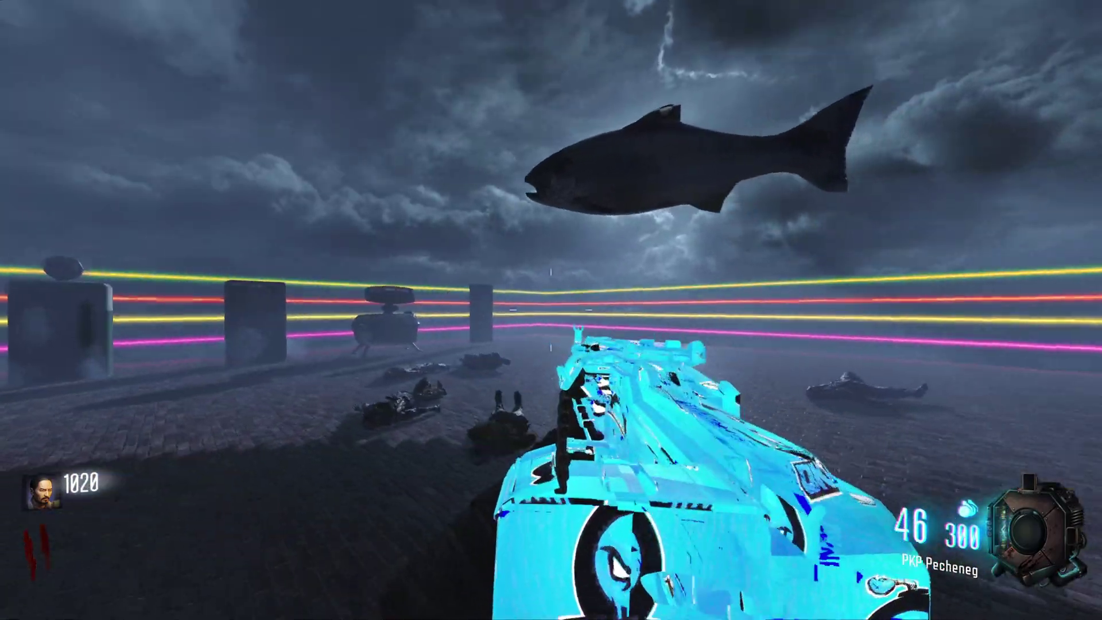